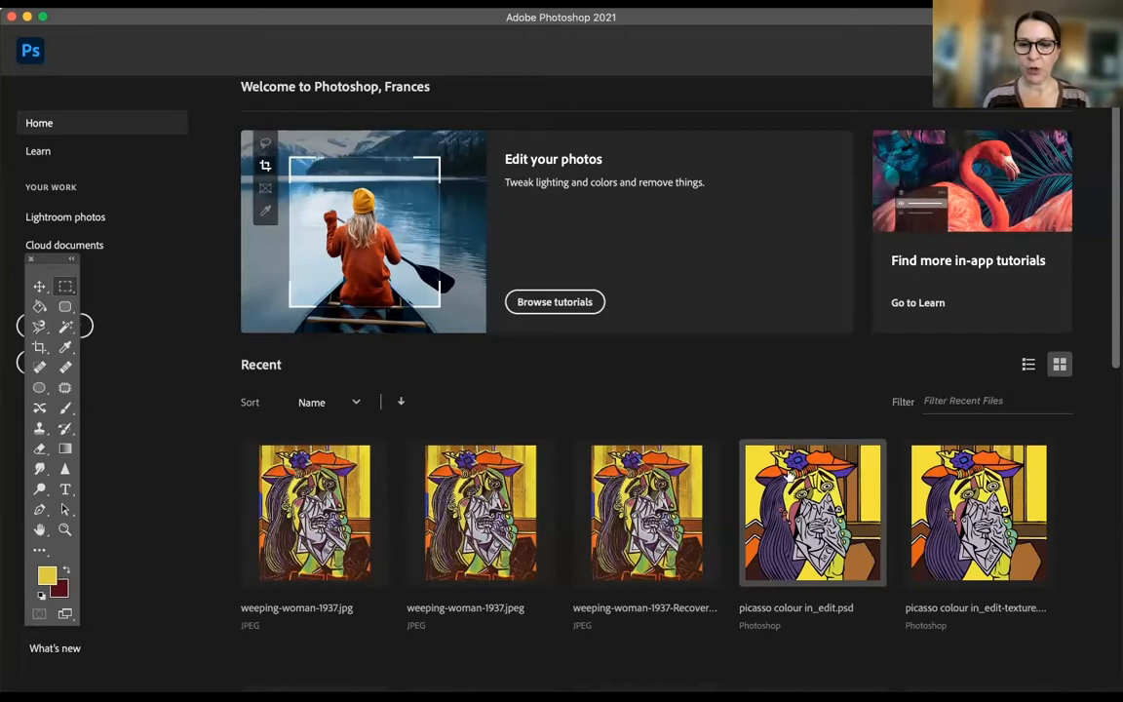
- Open the recent file picasso colour in_edit.psd and the reference painting weeping-woman-1937.jpeg from the VA- folder
{"action": "left_click", "coordinate": [787, 502]}
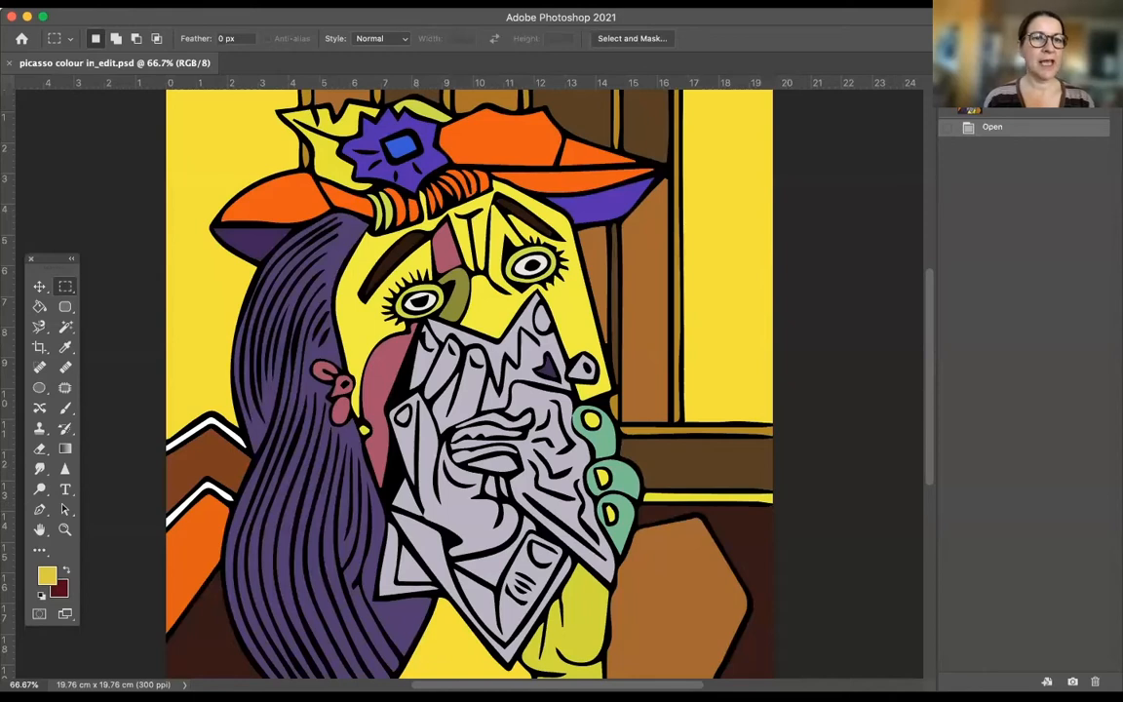
{"action": "left_click", "coordinate": [120, 3]}
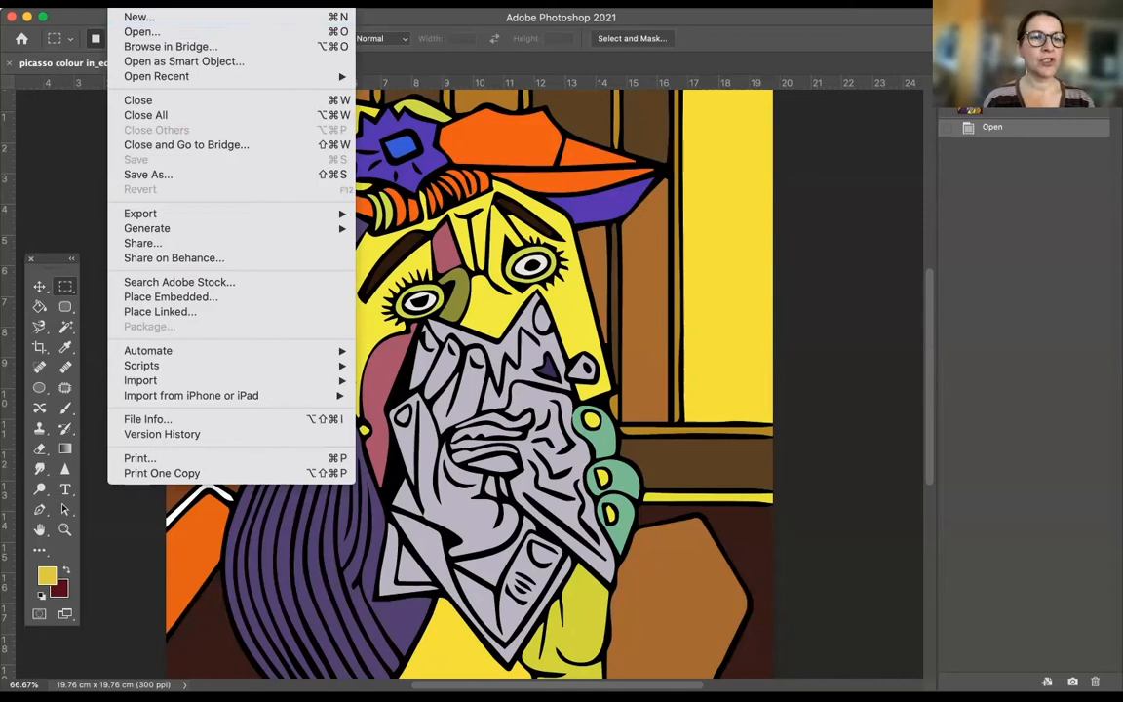
{"action": "left_click", "coordinate": [137, 34]}
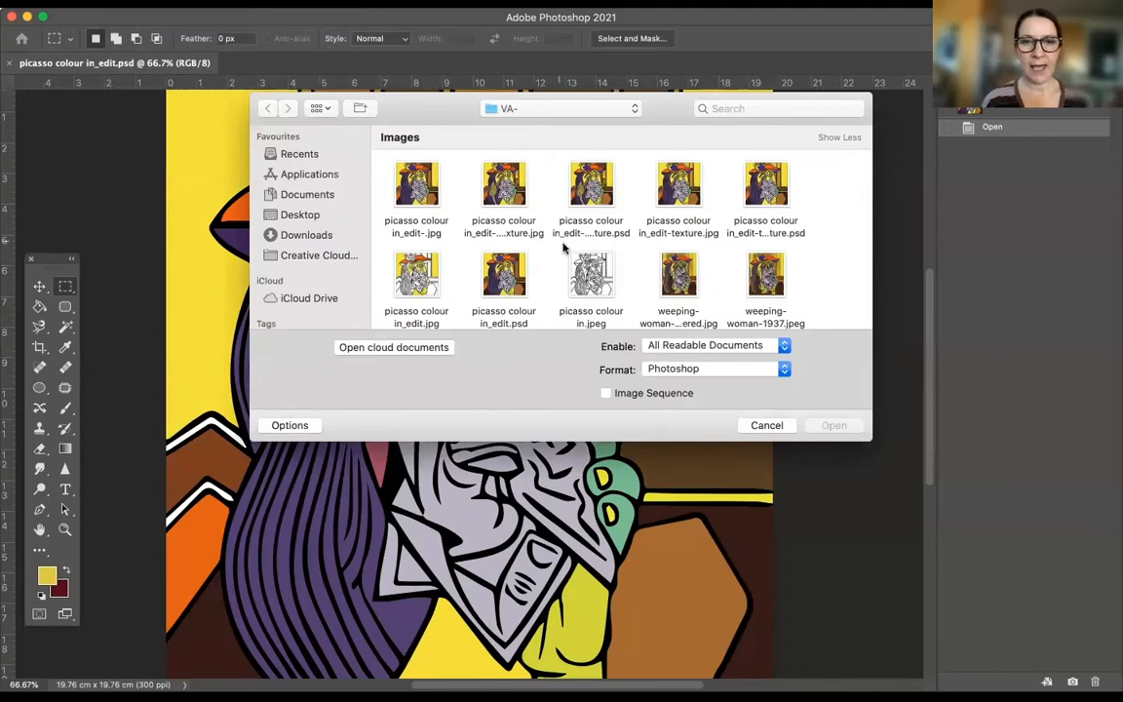
{"action": "left_click", "coordinate": [765, 282]}
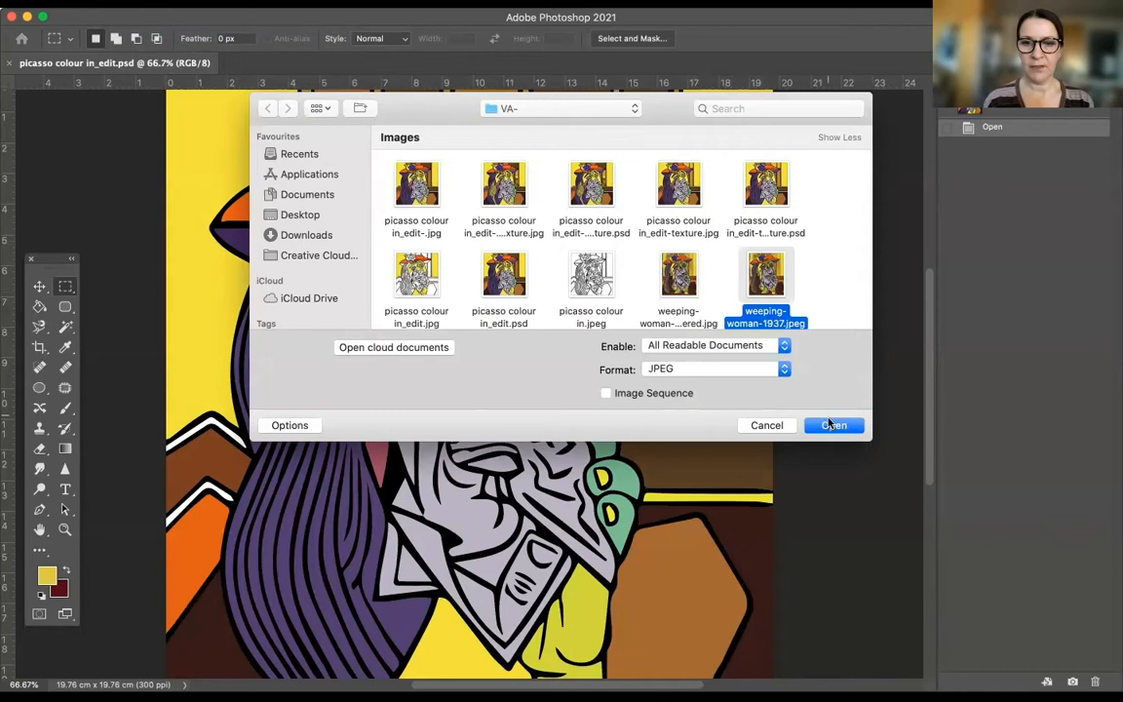
{"action": "left_click", "coordinate": [828, 426]}
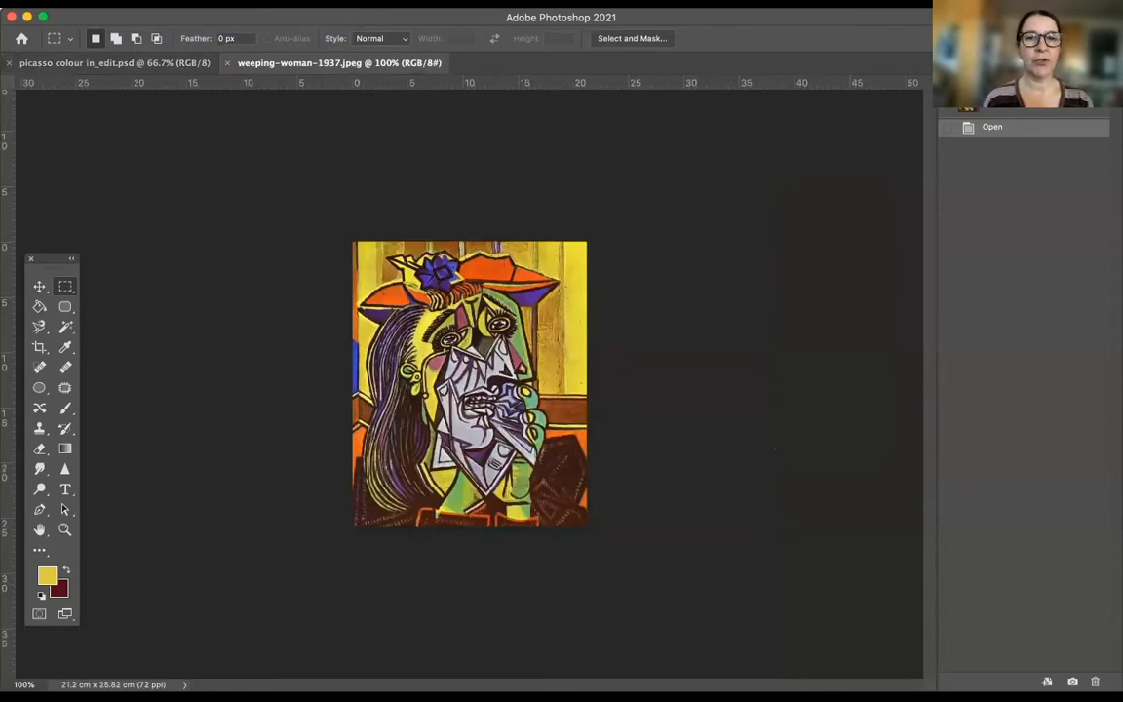
- Arrange the two open documents side by side in a 2-up Vertical layout
{"action": "left_click", "coordinate": [527, 3]}
{"action": "mouse_move", "coordinate": [534, 19]}
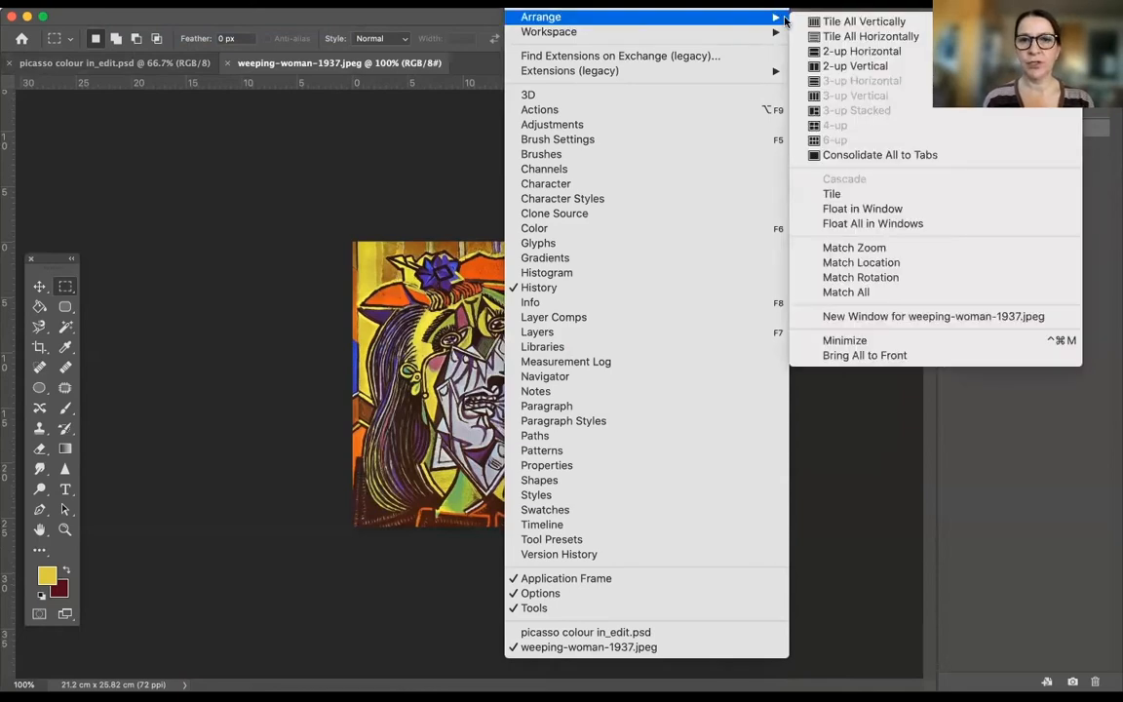
{"action": "left_click", "coordinate": [835, 66]}
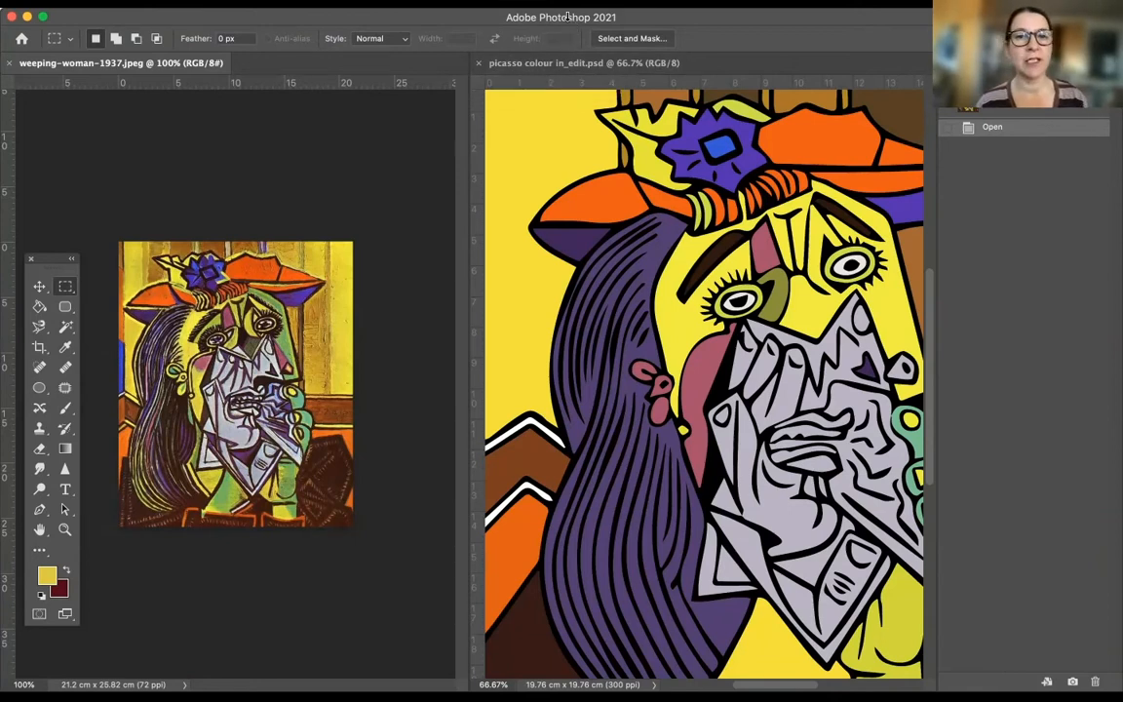
- Display the Layers panel in place of the document history
{"action": "left_click", "coordinate": [527, 3]}
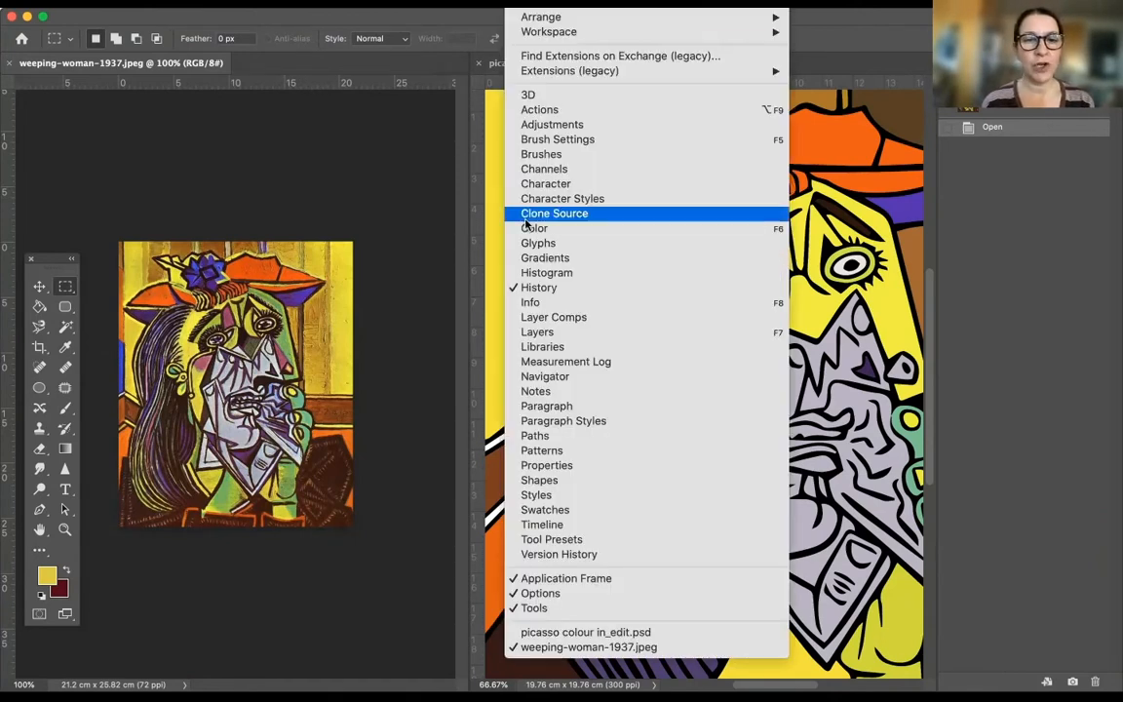
{"action": "left_click", "coordinate": [530, 334]}
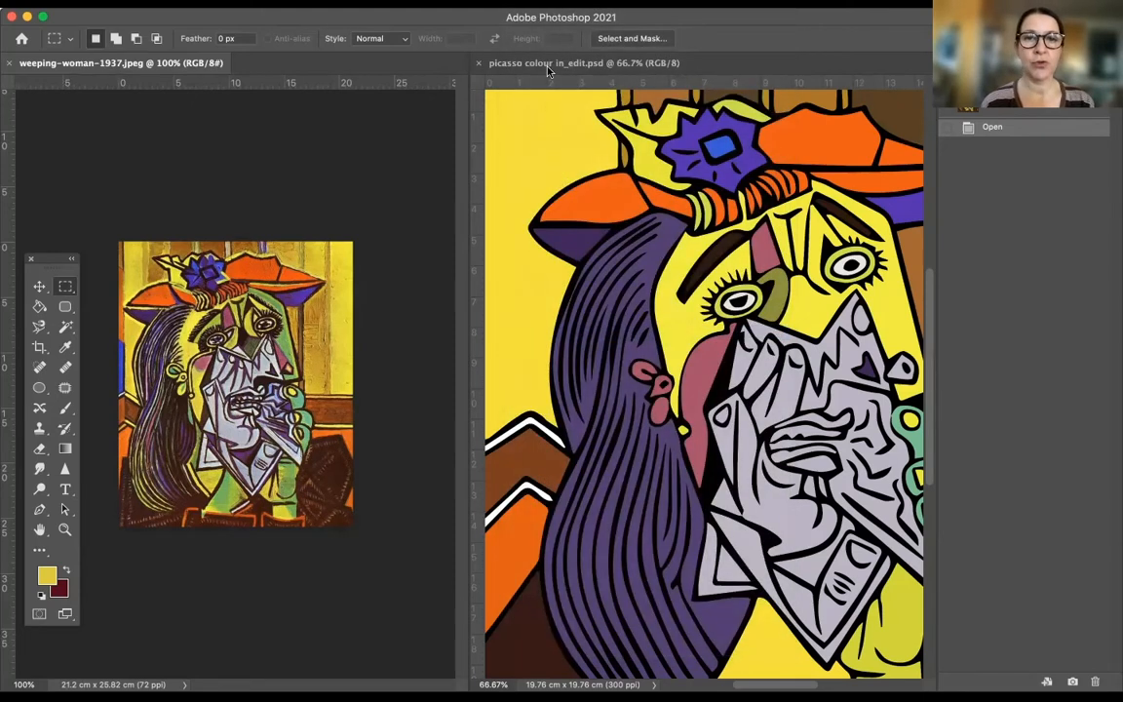
{"action": "left_click", "coordinate": [527, 4]}
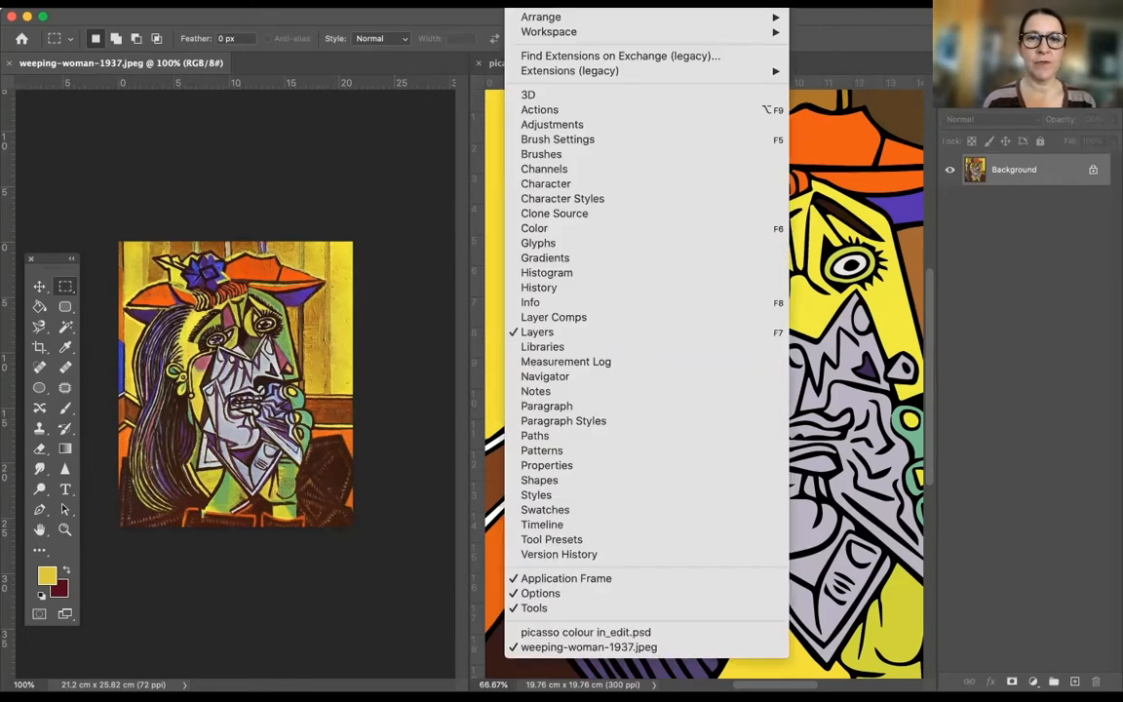
{"action": "left_click", "coordinate": [180, 184]}
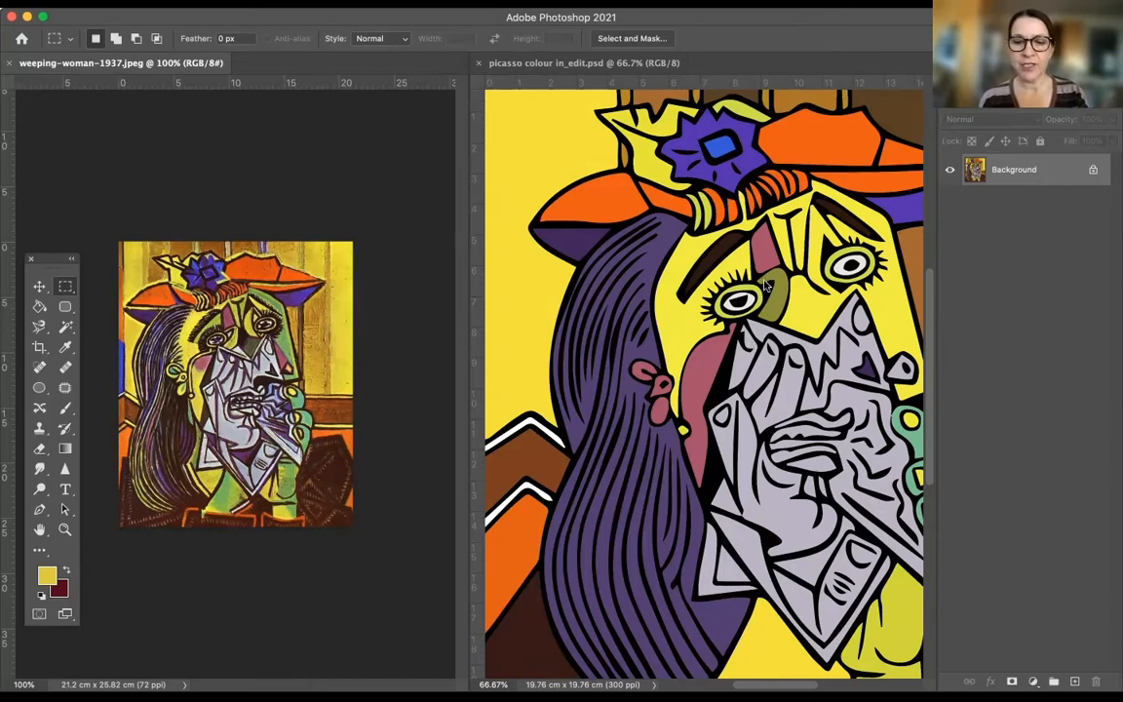
- Examine the coloured-in portrait at several magnifications, ending on the yellow-green area beneath the handkerchief at 200%
{"action": "left_click", "coordinate": [776, 355]}
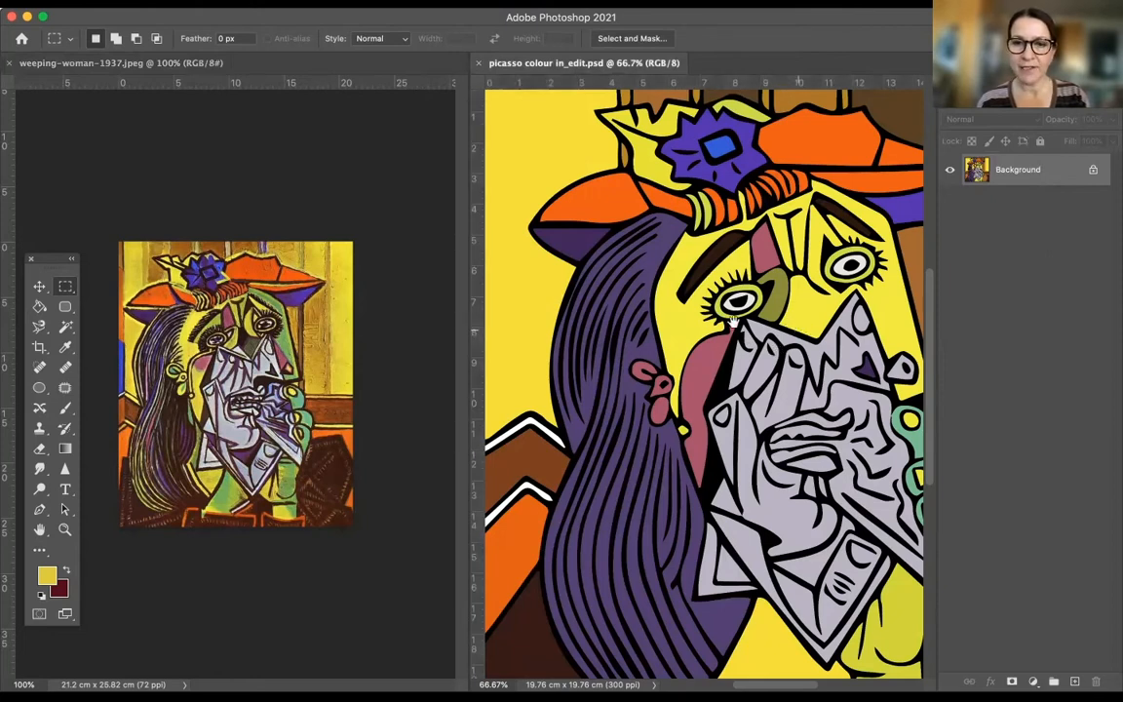
{"action": "scroll", "coordinate": [779, 311], "scroll_direction": "down", "scroll_amount": 5}
{"action": "scroll", "coordinate": [780, 289], "scroll_direction": "up", "scroll_amount": 4}
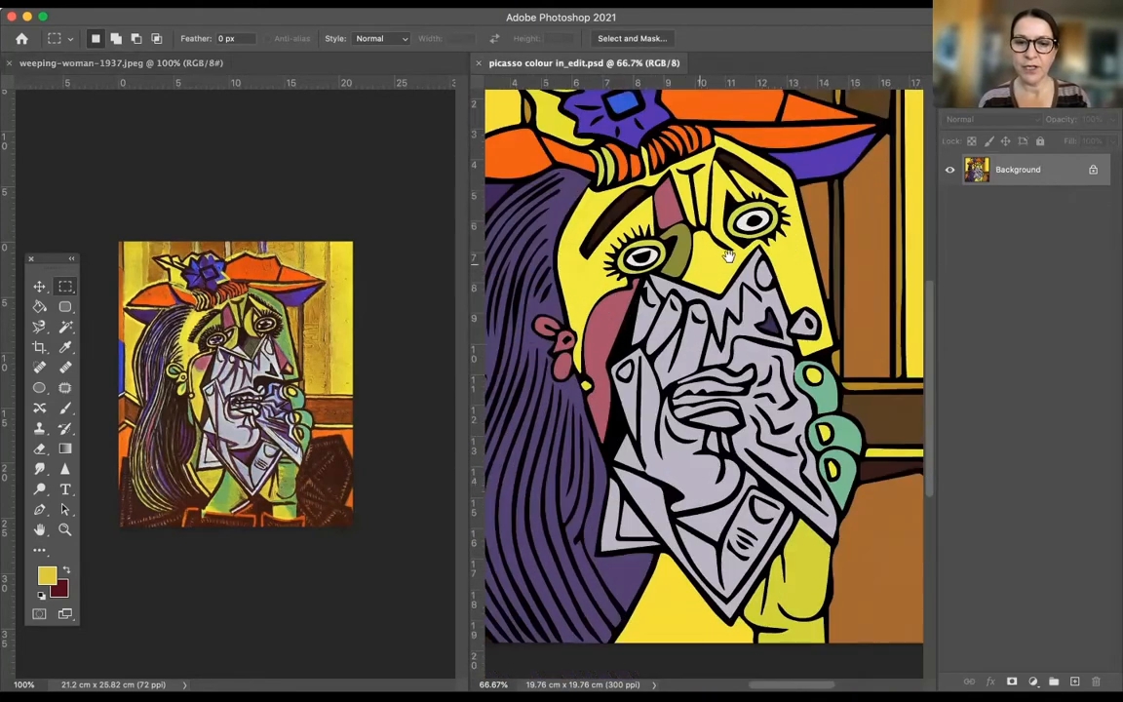
{"action": "left_click_drag", "start_coordinate": [731, 296], "coordinate": [721, 261]}
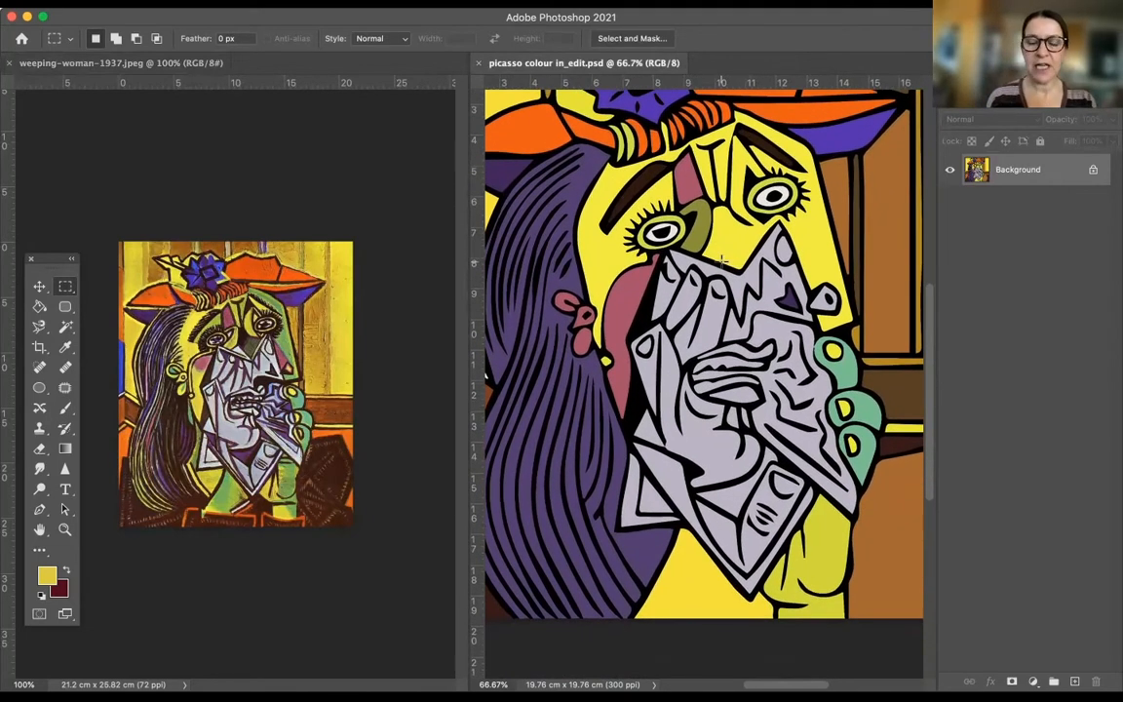
{"action": "key", "text": "super+equal"}
{"action": "key", "text": "super+equal"}
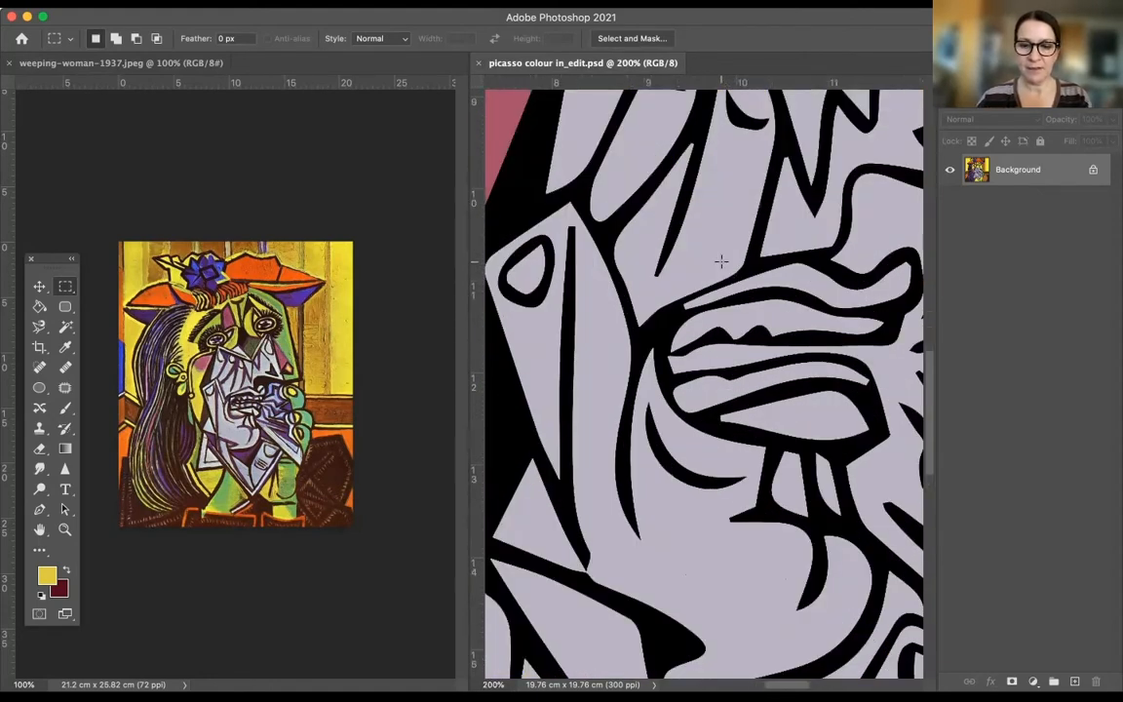
{"action": "key", "text": "super+minus"}
{"action": "key", "text": "super+minus"}
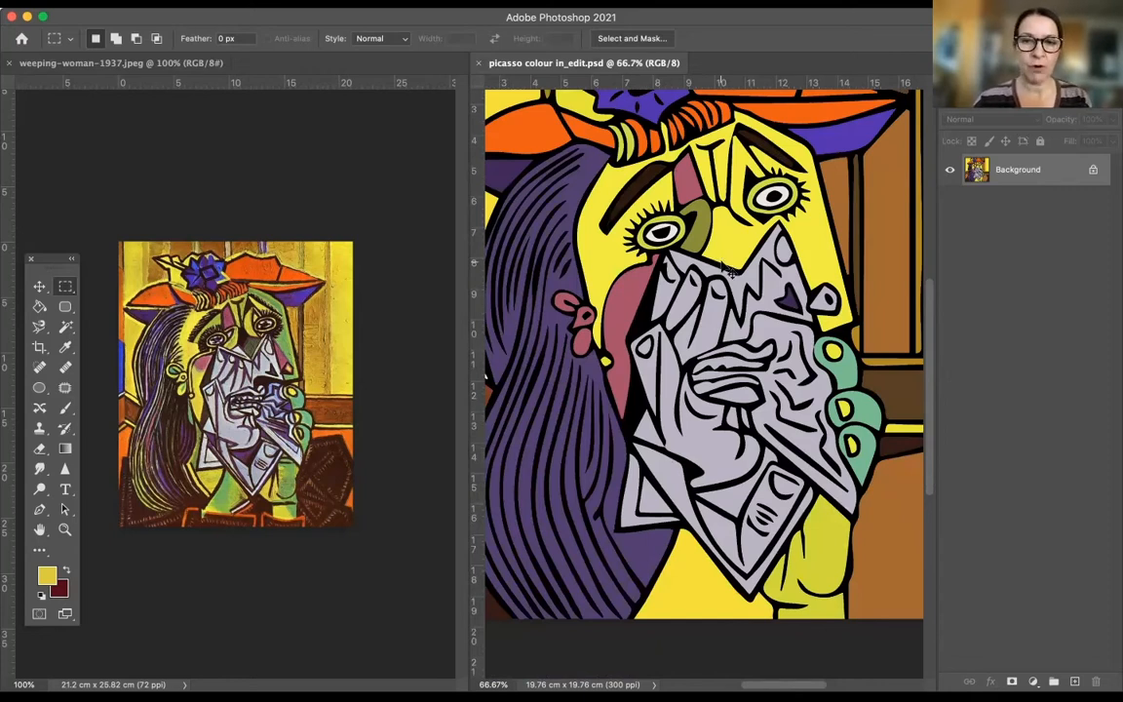
{"action": "scroll", "coordinate": [726, 274], "scroll_direction": "up", "scroll_amount": 3}
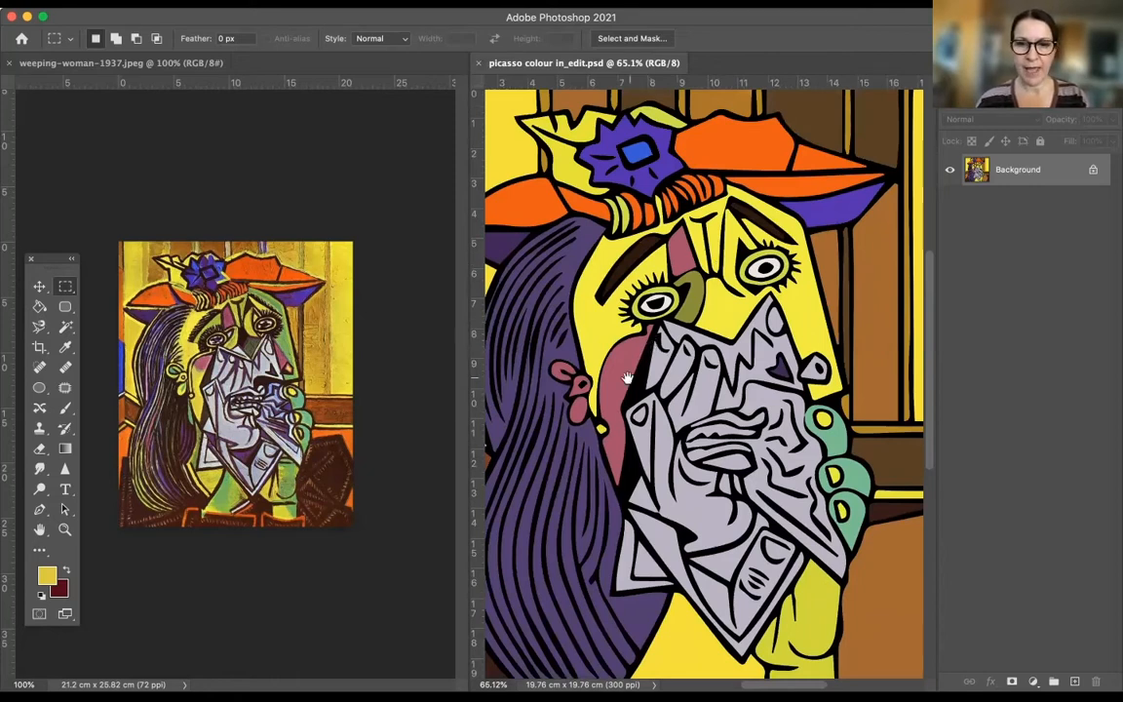
{"action": "left_click_drag", "start_coordinate": [614, 346], "coordinate": [599, 253]}
{"action": "scroll", "coordinate": [598, 253], "scroll_direction": "down", "scroll_amount": 3}
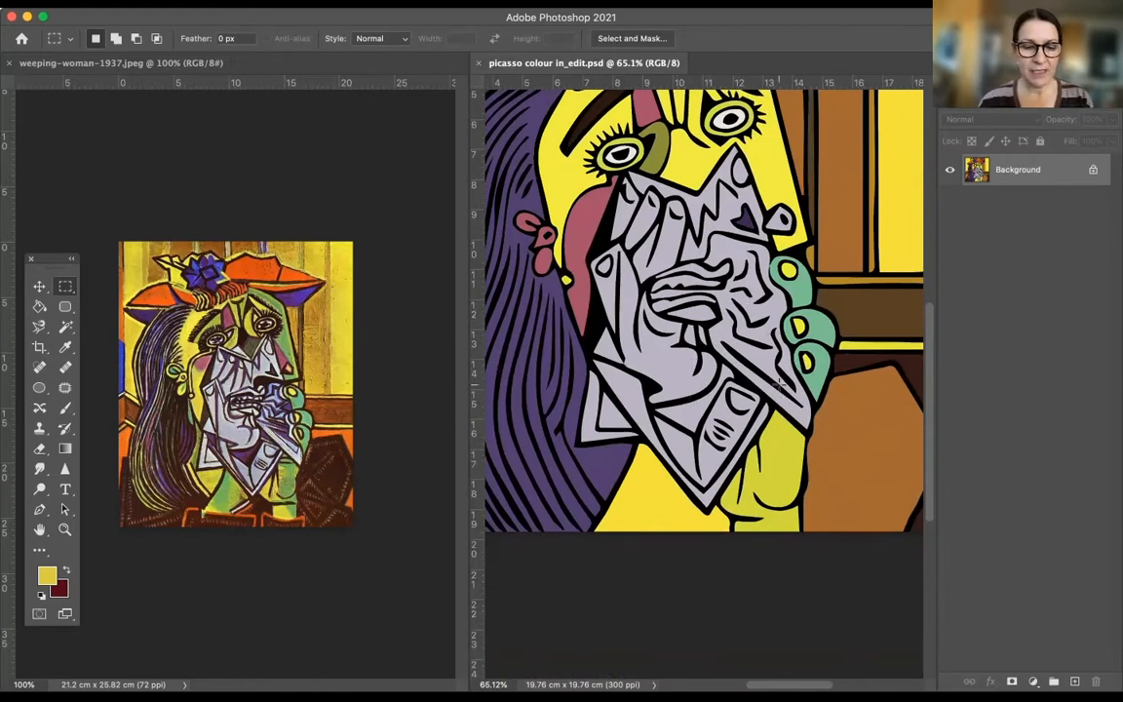
{"action": "scroll", "coordinate": [780, 384], "scroll_direction": "up", "scroll_amount": 5}
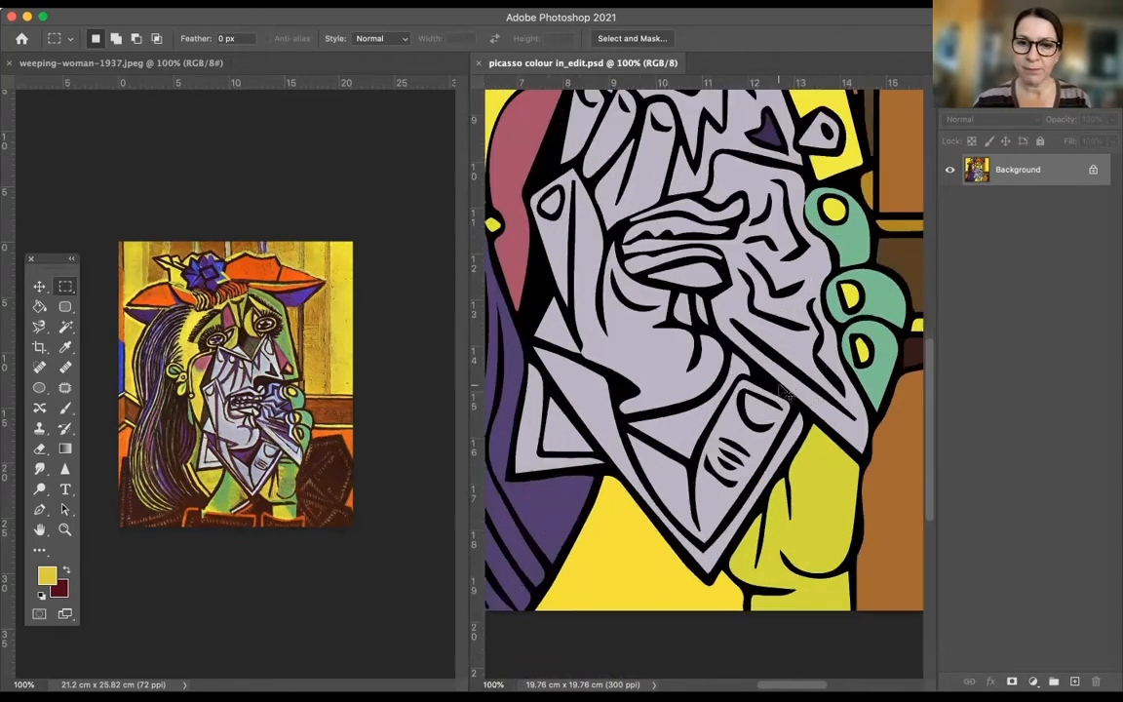
{"action": "left_click_drag", "start_coordinate": [780, 384], "coordinate": [611, 186]}
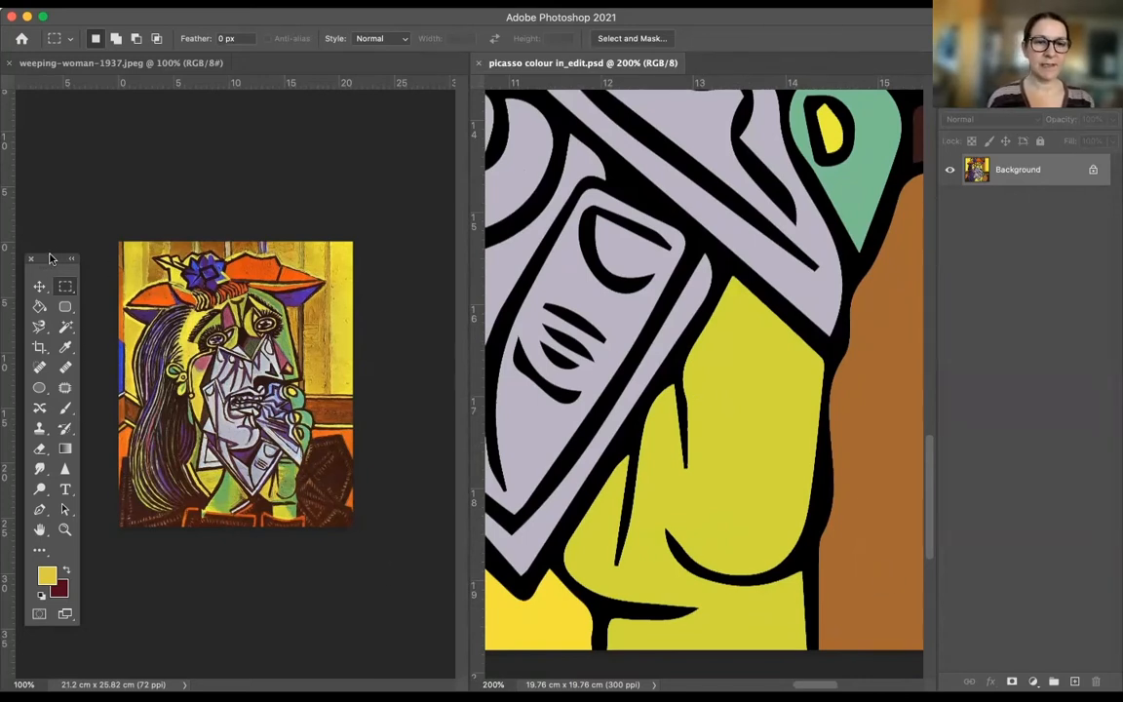
- Select the yellow-green area beneath the handkerchief with the Magic Wand and move the floating tools closer to the reference painting
{"action": "left_click", "coordinate": [65, 328]}
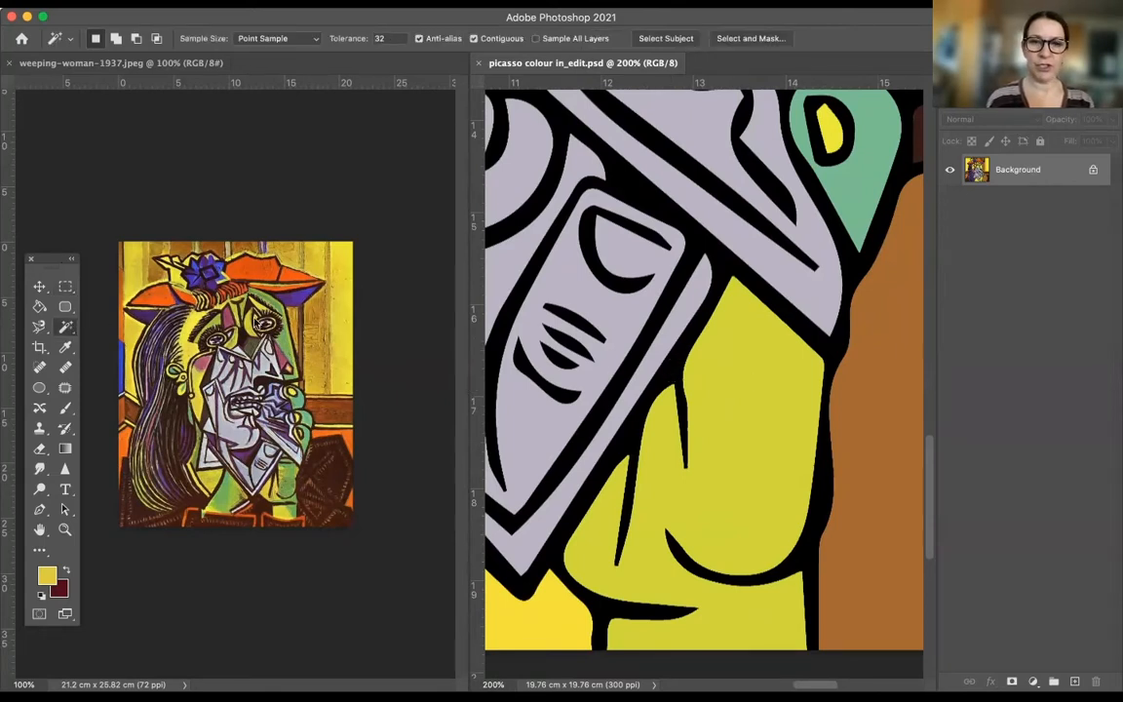
{"action": "left_click", "coordinate": [747, 403]}
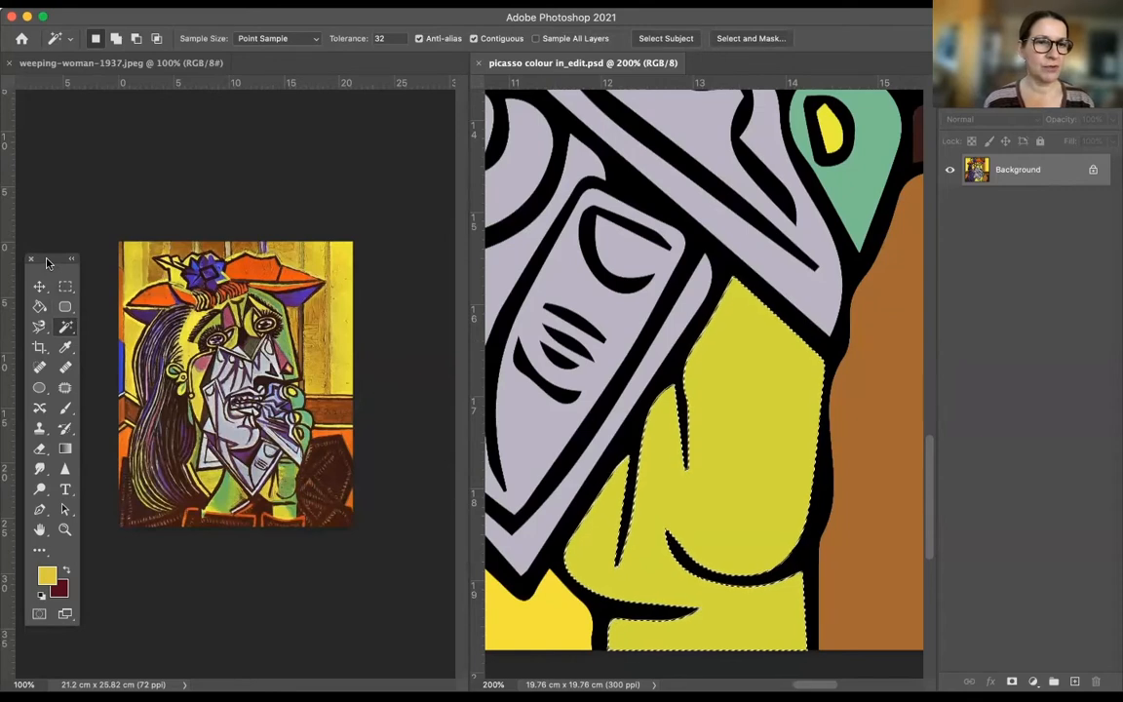
{"action": "left_click_drag", "start_coordinate": [48, 259], "coordinate": [71, 215]}
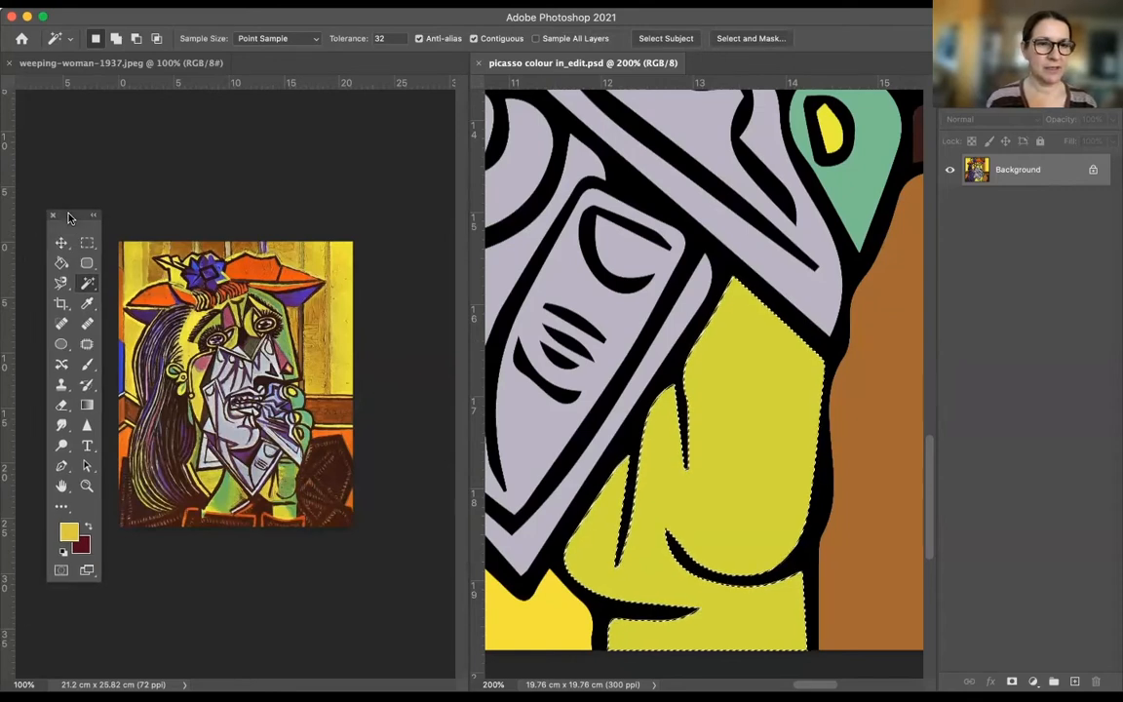
- Sample a green from the area beneath the handkerchief in the reference painting as foreground colour and activate the Brush tool
{"action": "left_click", "coordinate": [87, 306]}
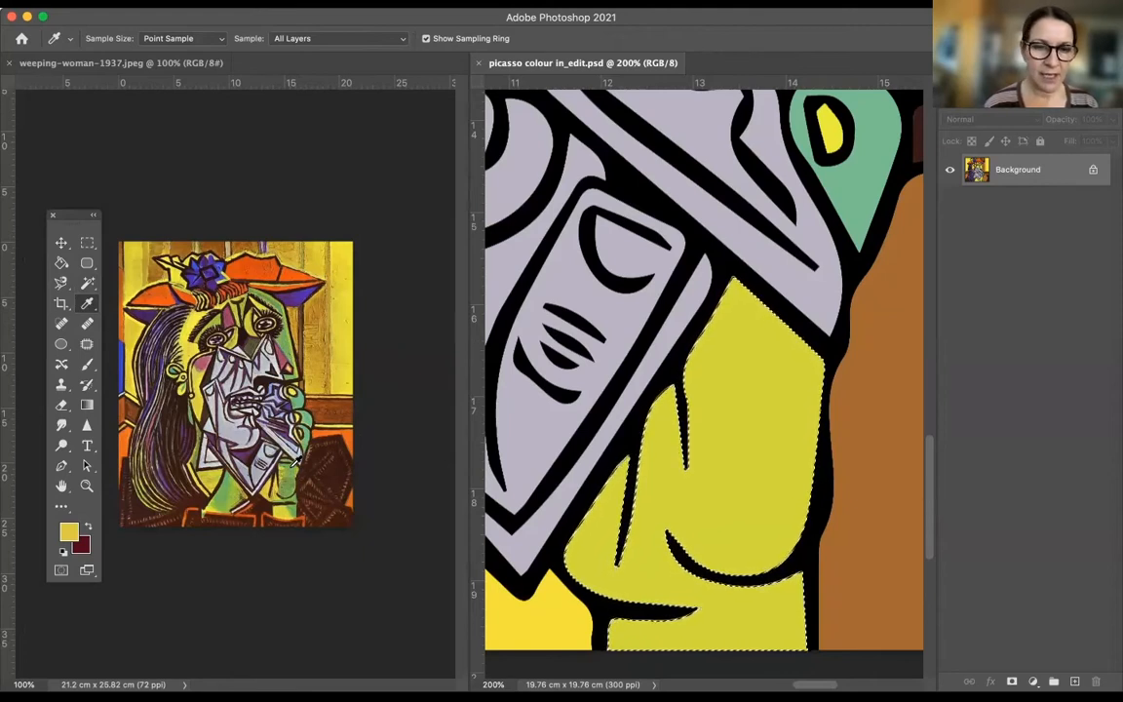
{"action": "left_click", "coordinate": [294, 462]}
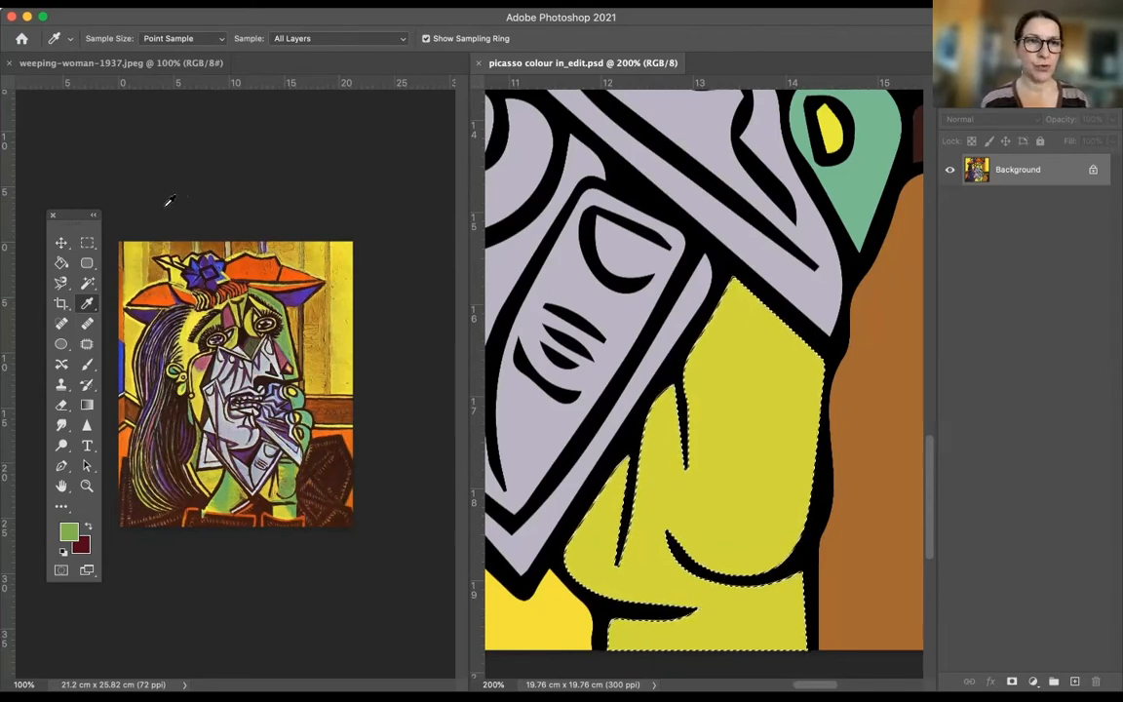
{"action": "left_click", "coordinate": [94, 375]}
{"action": "right_click", "coordinate": [94, 374]}
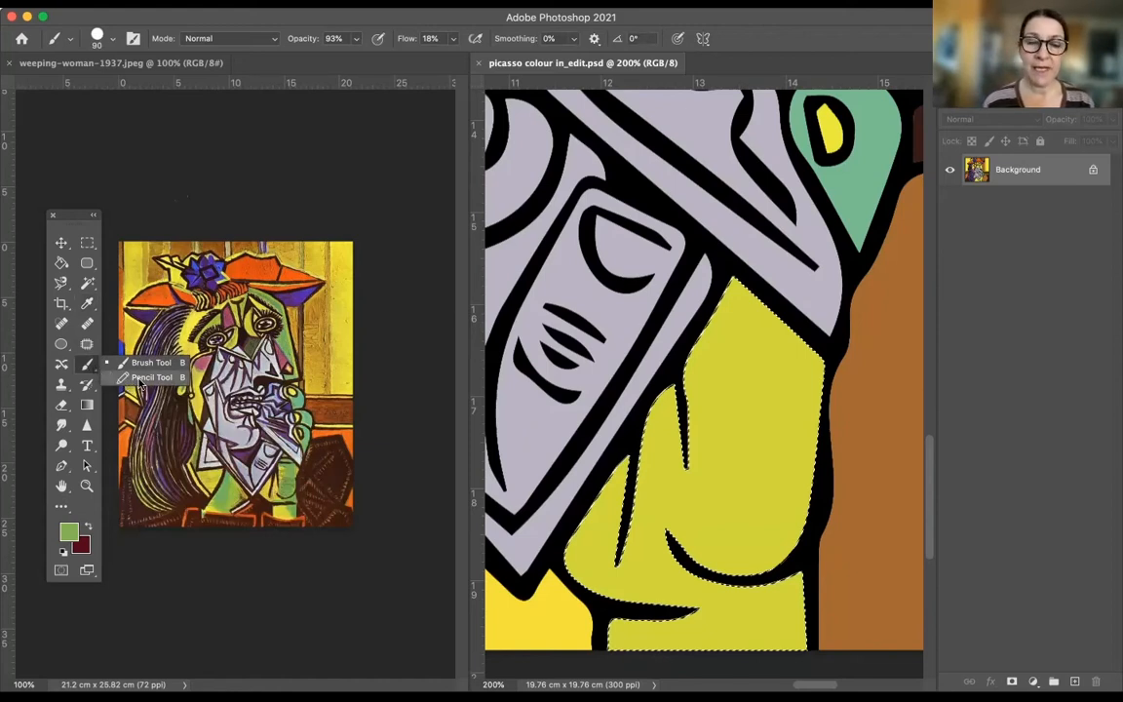
{"action": "left_click", "coordinate": [86, 364]}
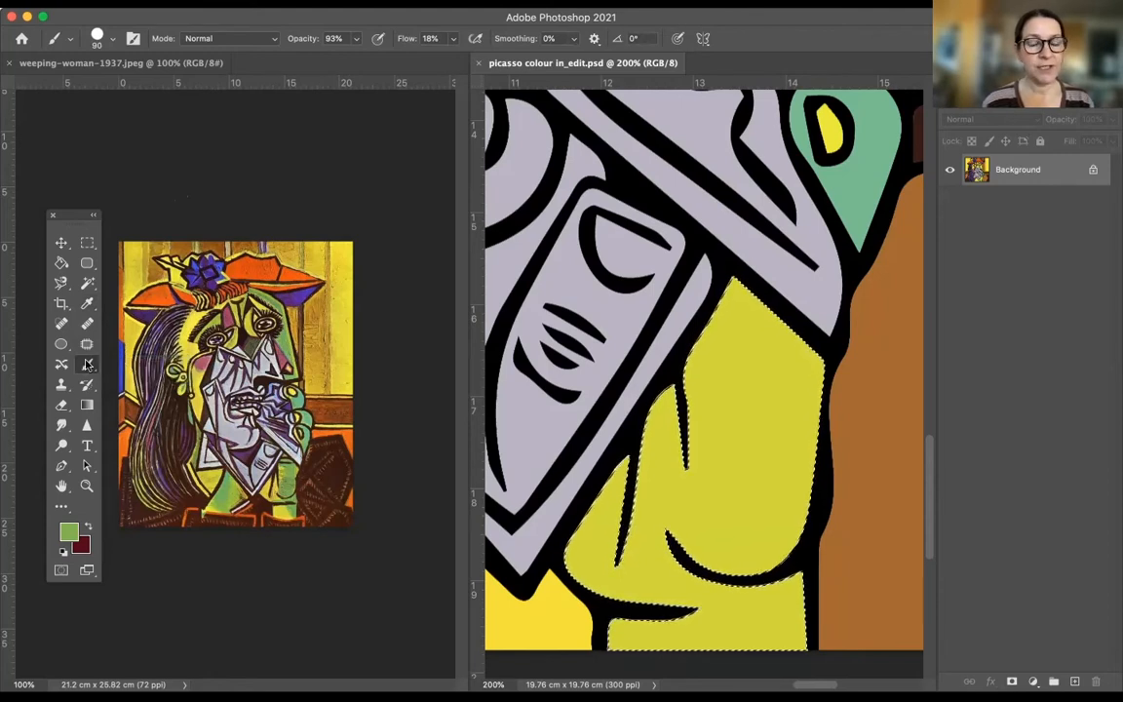
{"action": "left_click", "coordinate": [68, 515]}
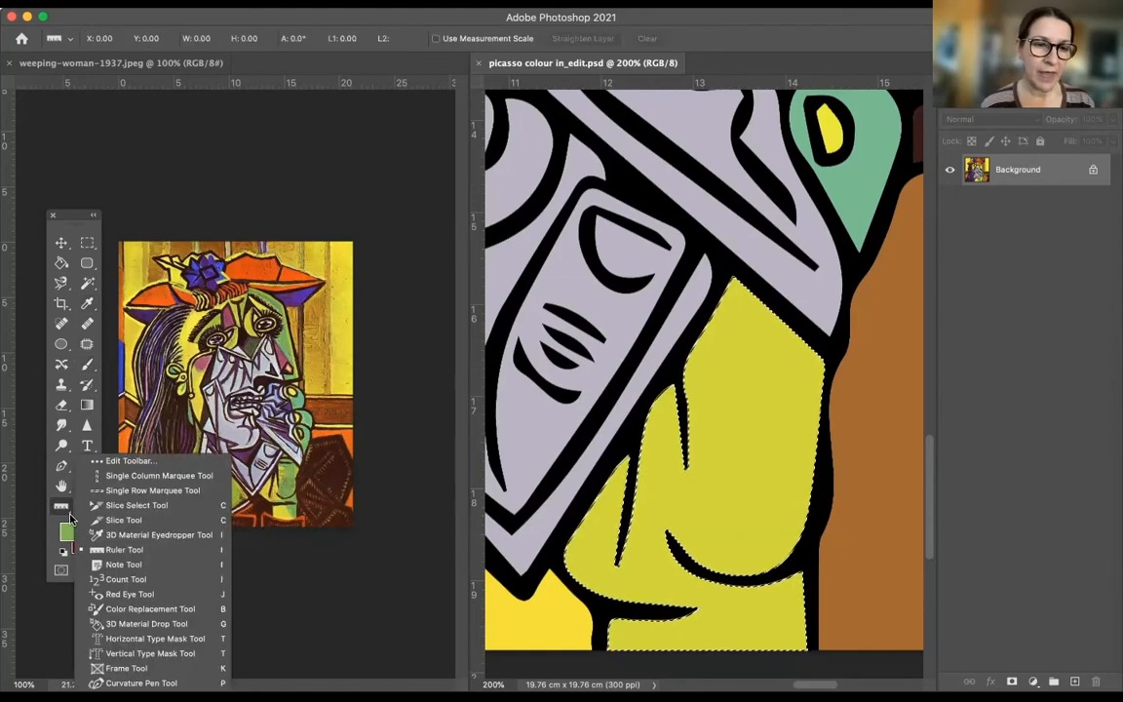
{"action": "left_click", "coordinate": [115, 463]}
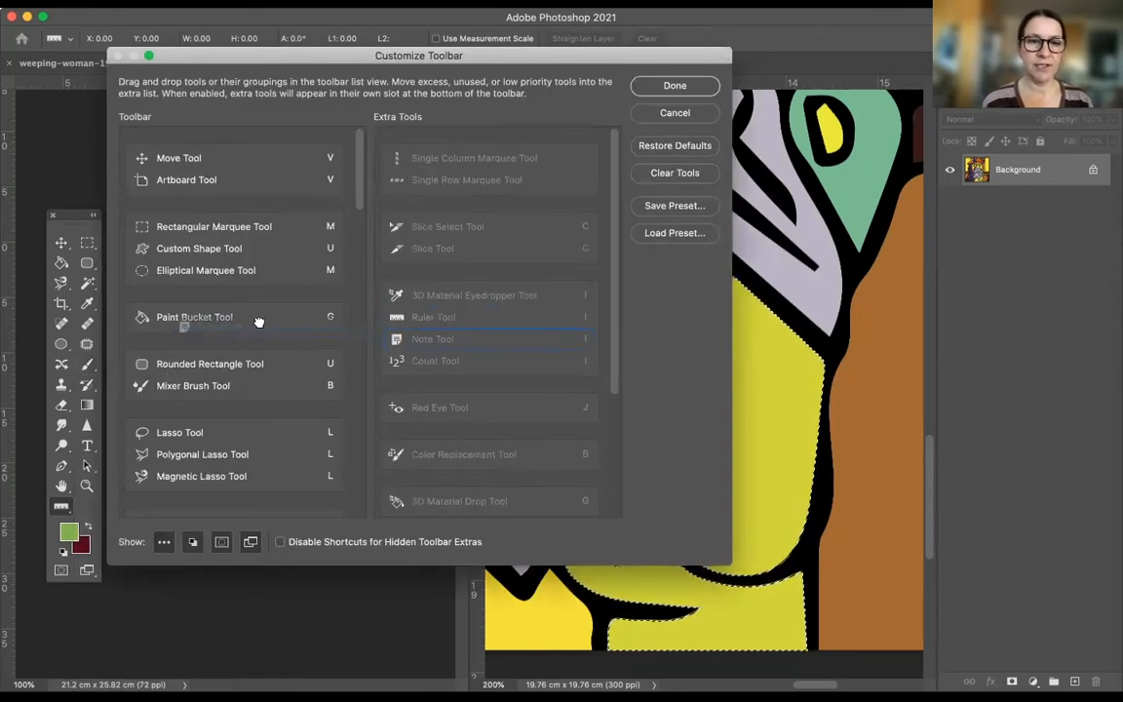
{"action": "left_click", "coordinate": [666, 114]}
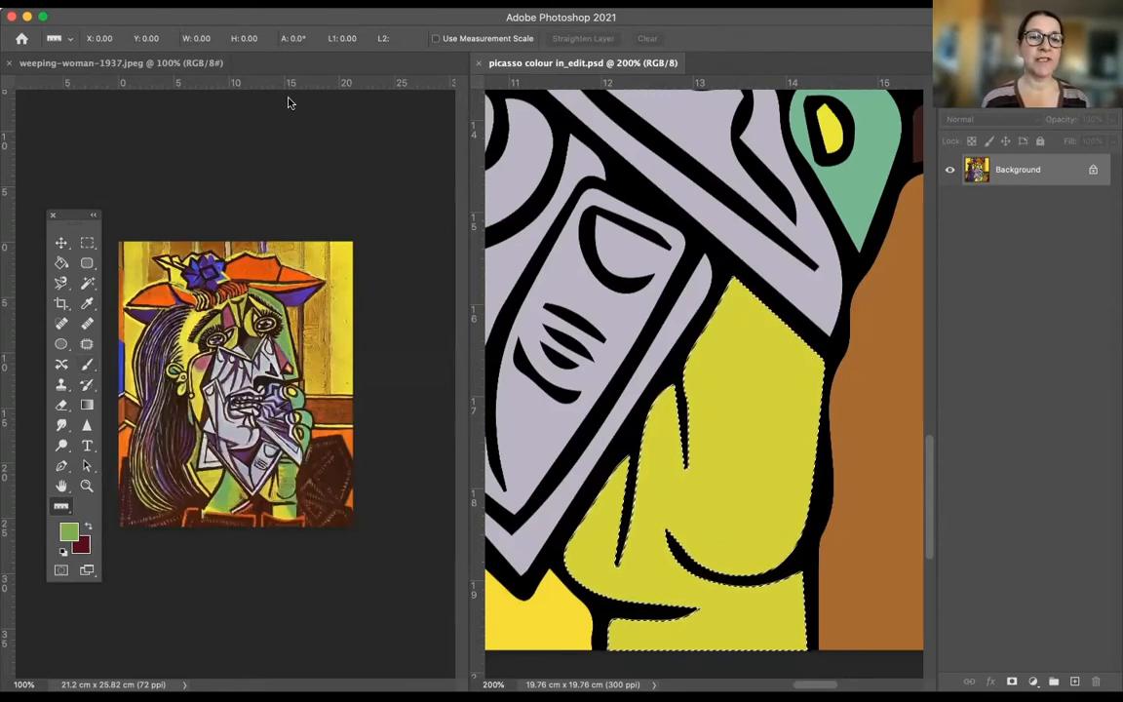
- Look through the General, Dry Media and Wet Media brush presets and choose the Soft Round brush
{"action": "left_click", "coordinate": [88, 366]}
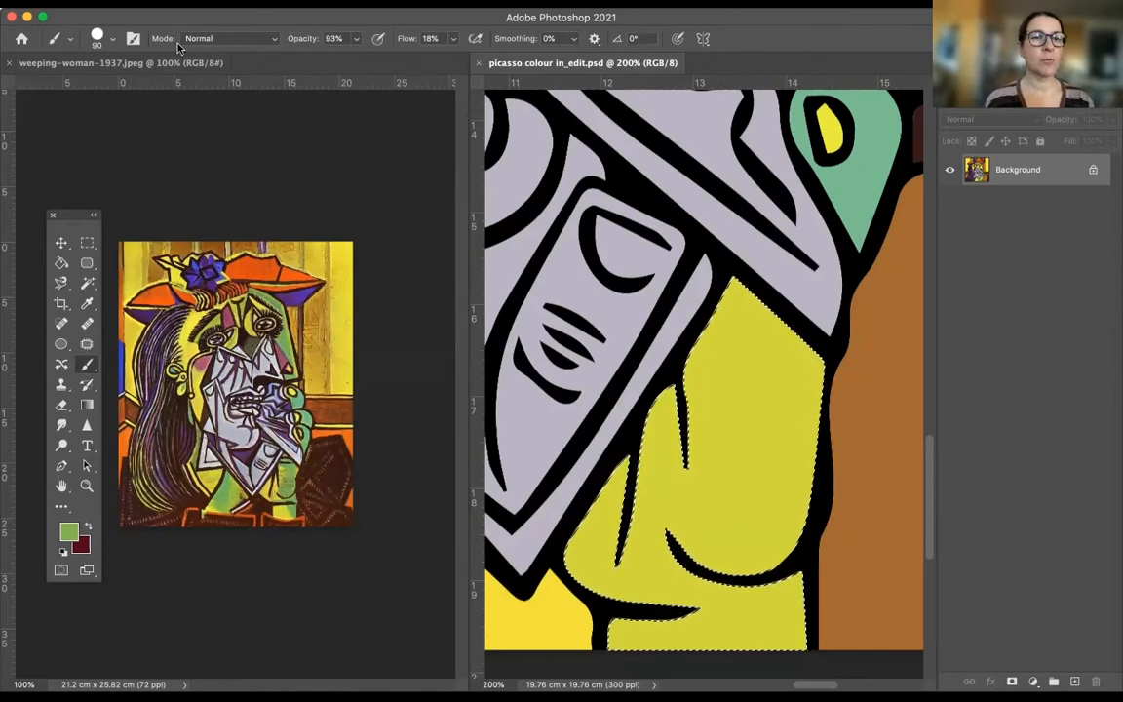
{"action": "left_click", "coordinate": [110, 40]}
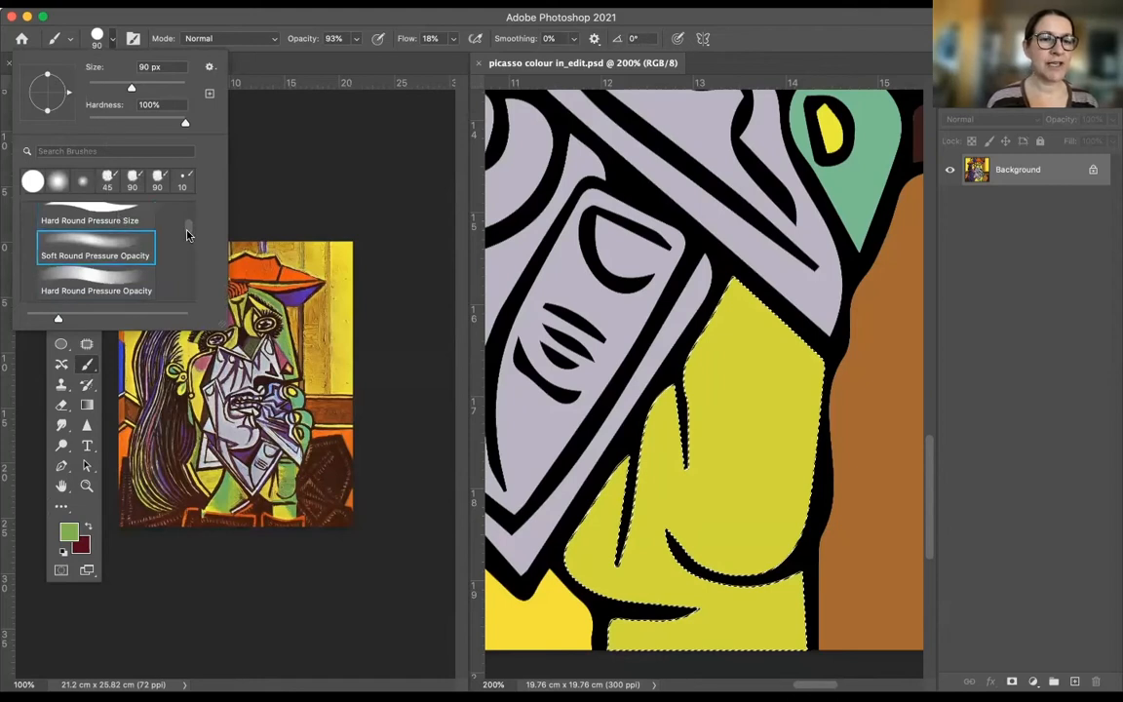
{"action": "left_click_drag", "start_coordinate": [188, 230], "coordinate": [188, 203]}
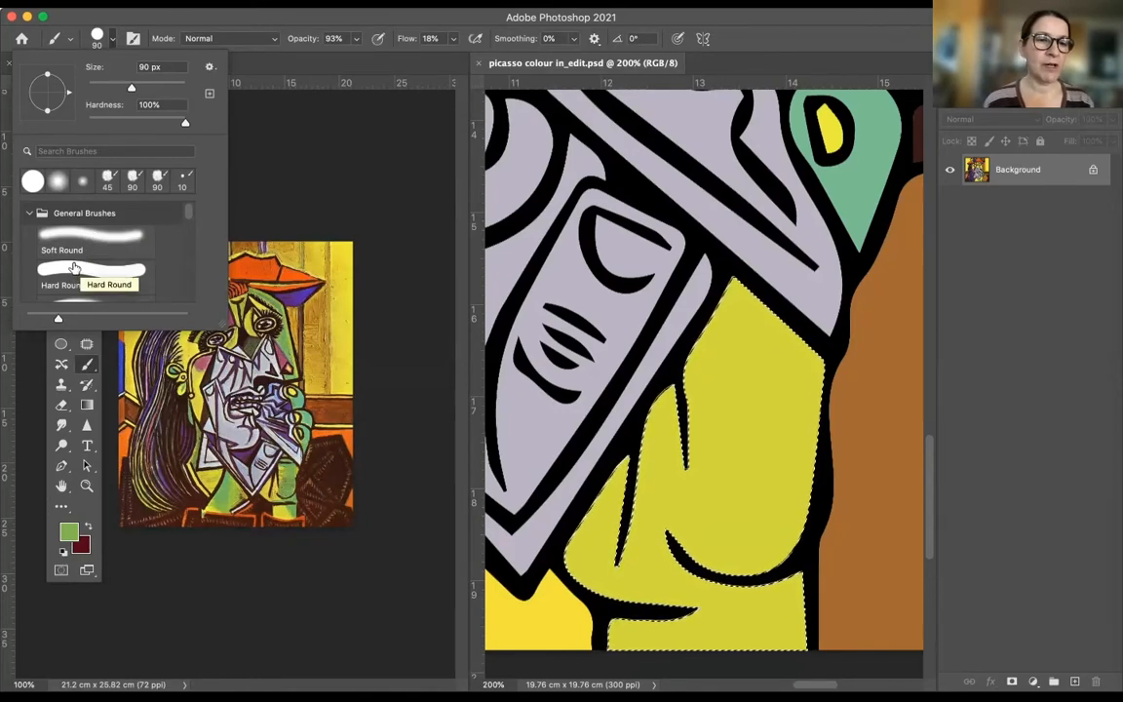
{"action": "scroll", "coordinate": [73, 267], "scroll_direction": "down", "scroll_amount": 1}
{"action": "scroll", "coordinate": [73, 268], "scroll_direction": "down", "scroll_amount": 1}
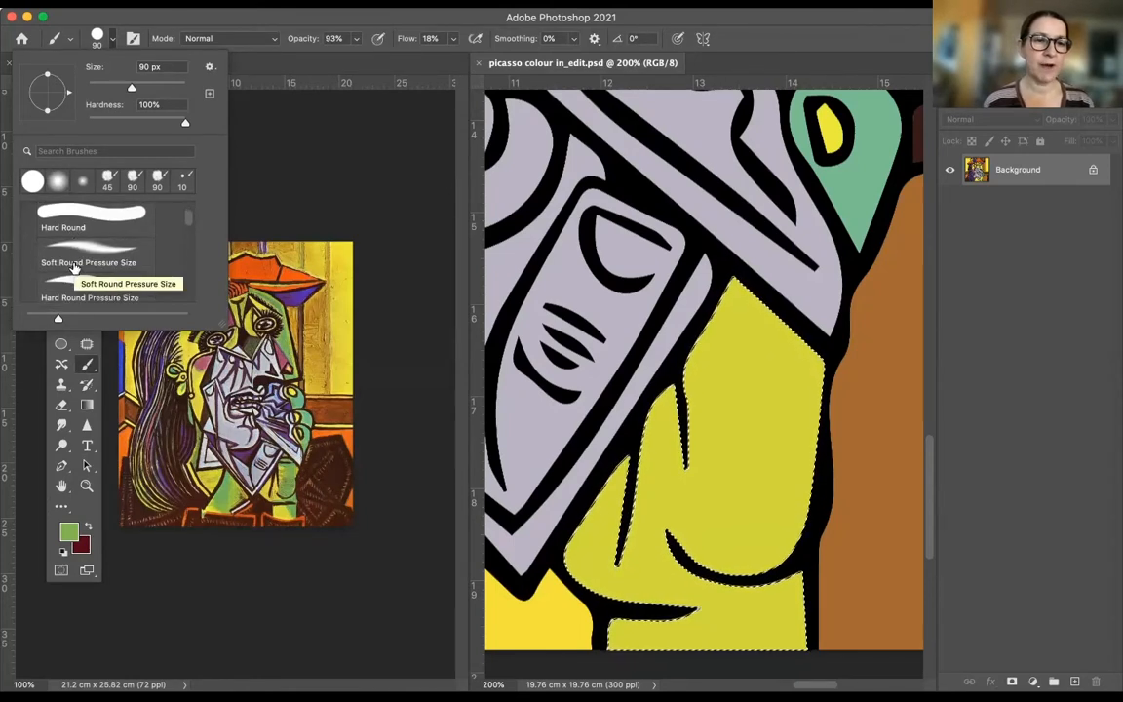
{"action": "scroll", "coordinate": [74, 263], "scroll_direction": "down", "scroll_amount": 2}
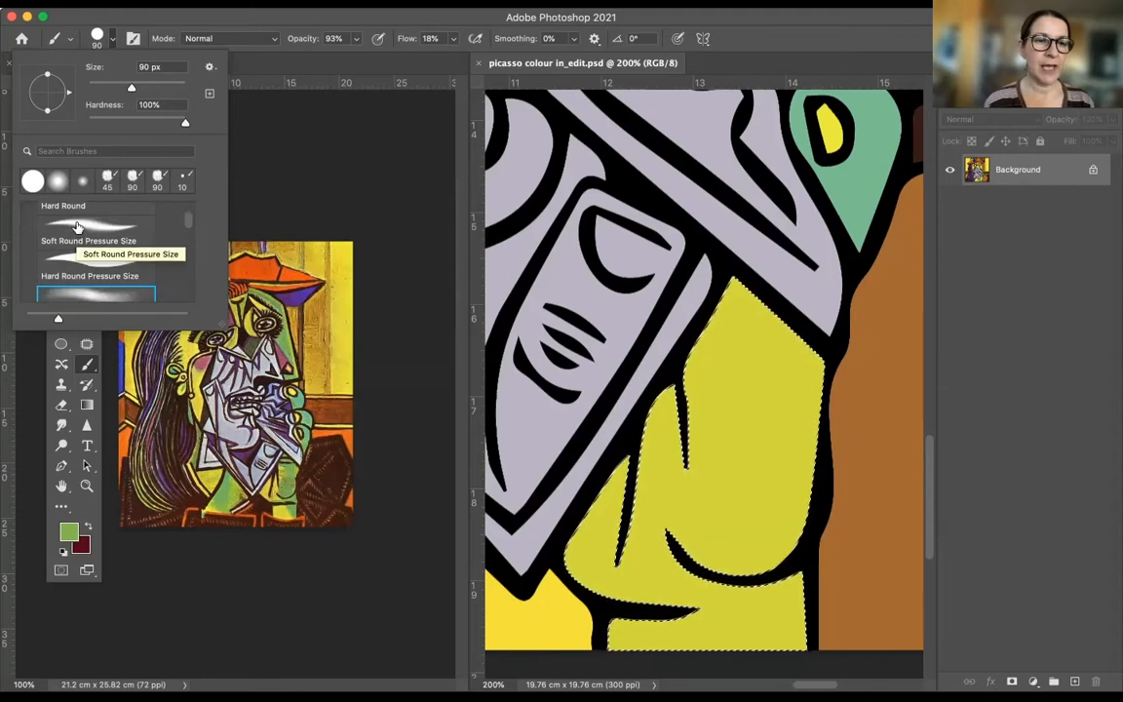
{"action": "scroll", "coordinate": [78, 226], "scroll_direction": "down", "scroll_amount": 3}
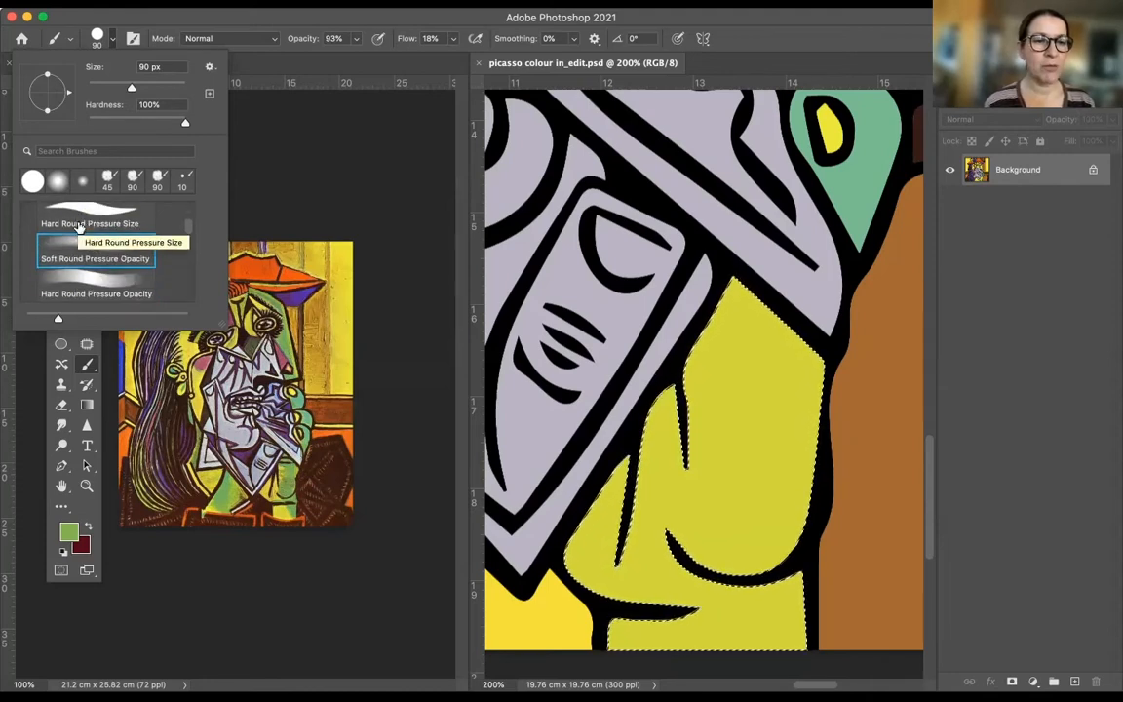
{"action": "scroll", "coordinate": [78, 230], "scroll_direction": "down", "scroll_amount": 4}
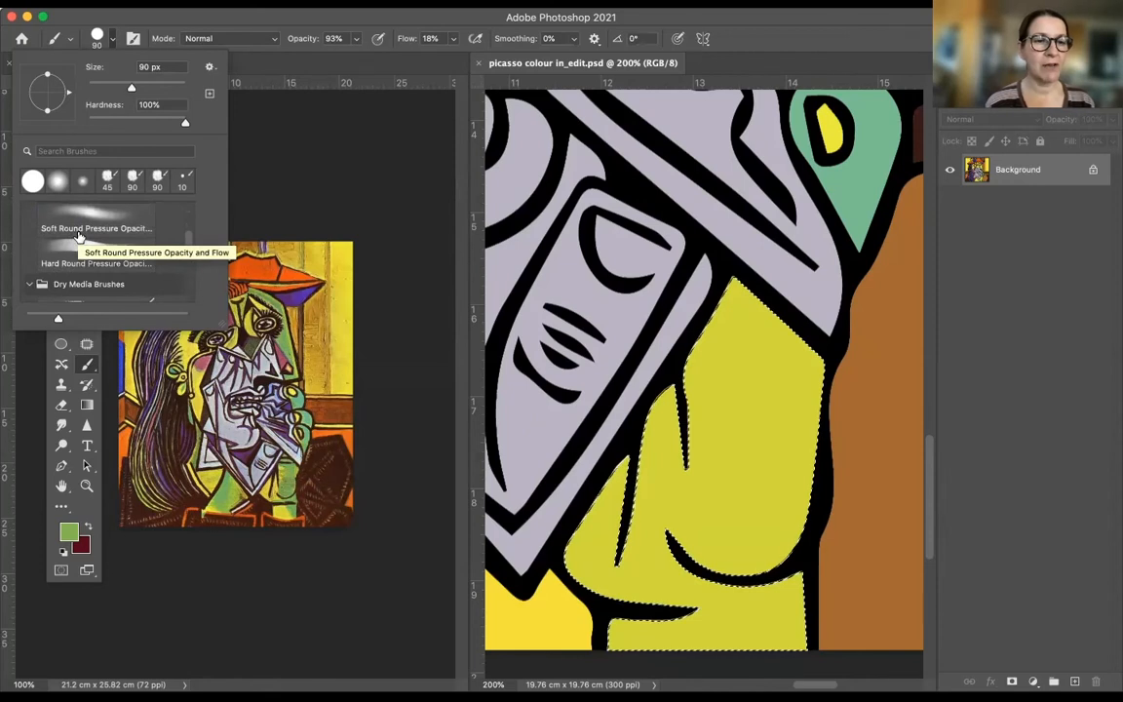
{"action": "scroll", "coordinate": [78, 236], "scroll_direction": "down", "scroll_amount": 3}
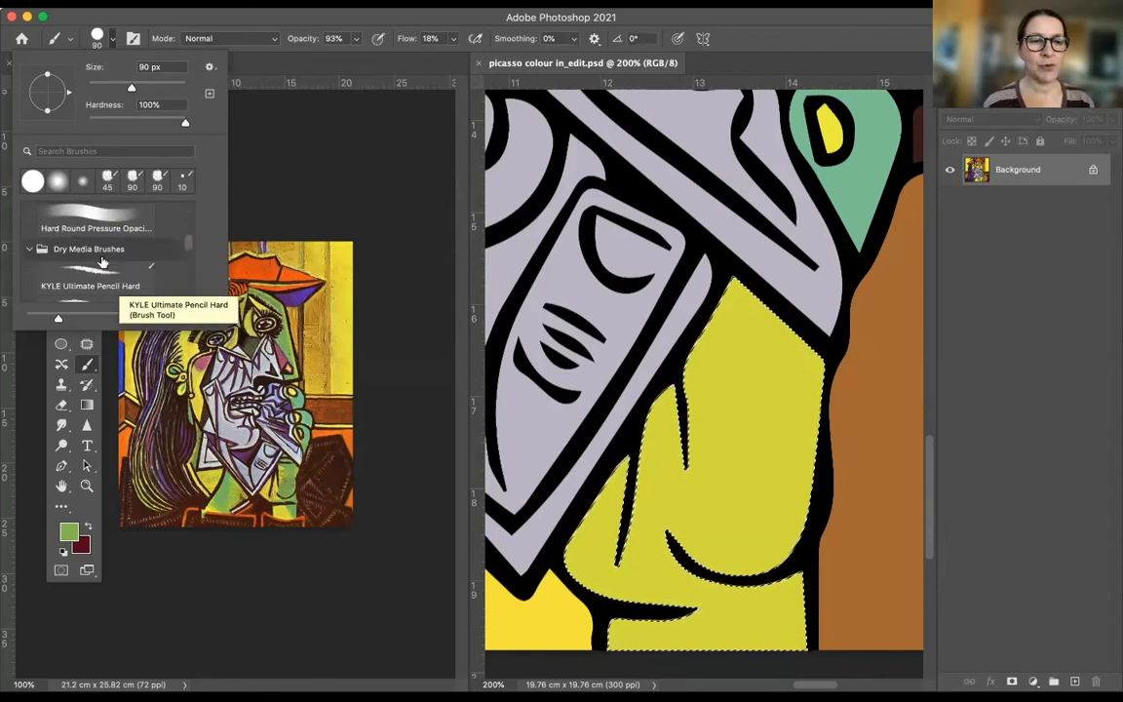
{"action": "scroll", "coordinate": [101, 260], "scroll_direction": "down", "scroll_amount": 6}
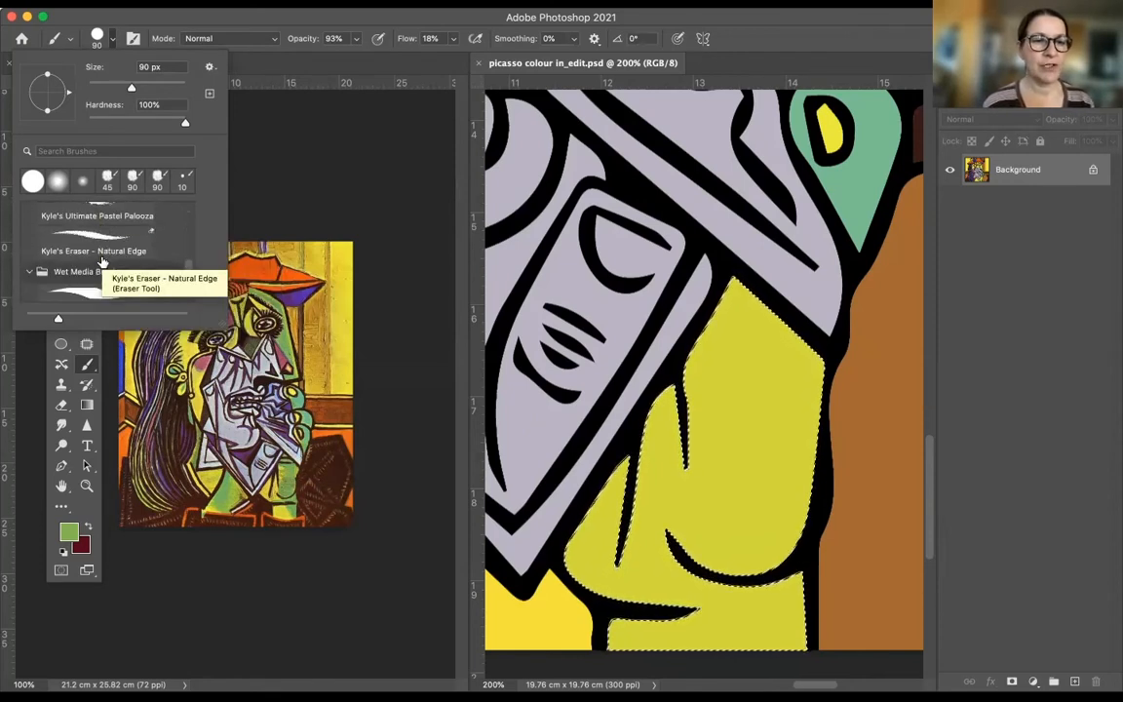
{"action": "scroll", "coordinate": [97, 237], "scroll_direction": "up", "scroll_amount": 10}
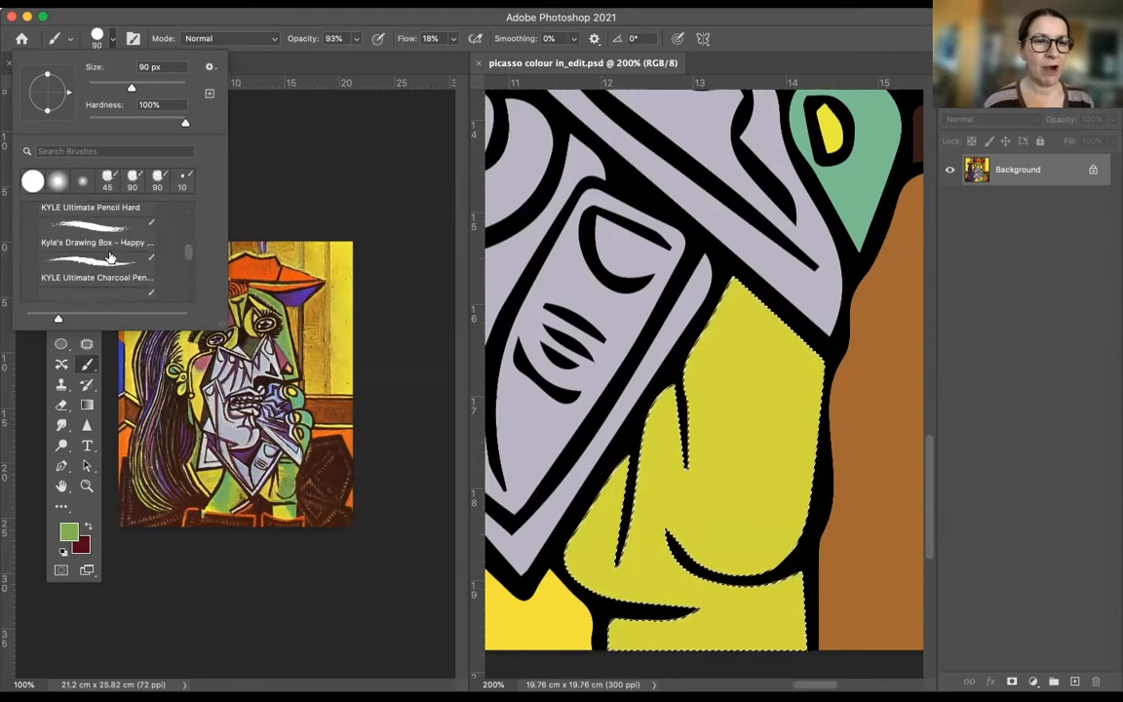
{"action": "left_click", "coordinate": [95, 229]}
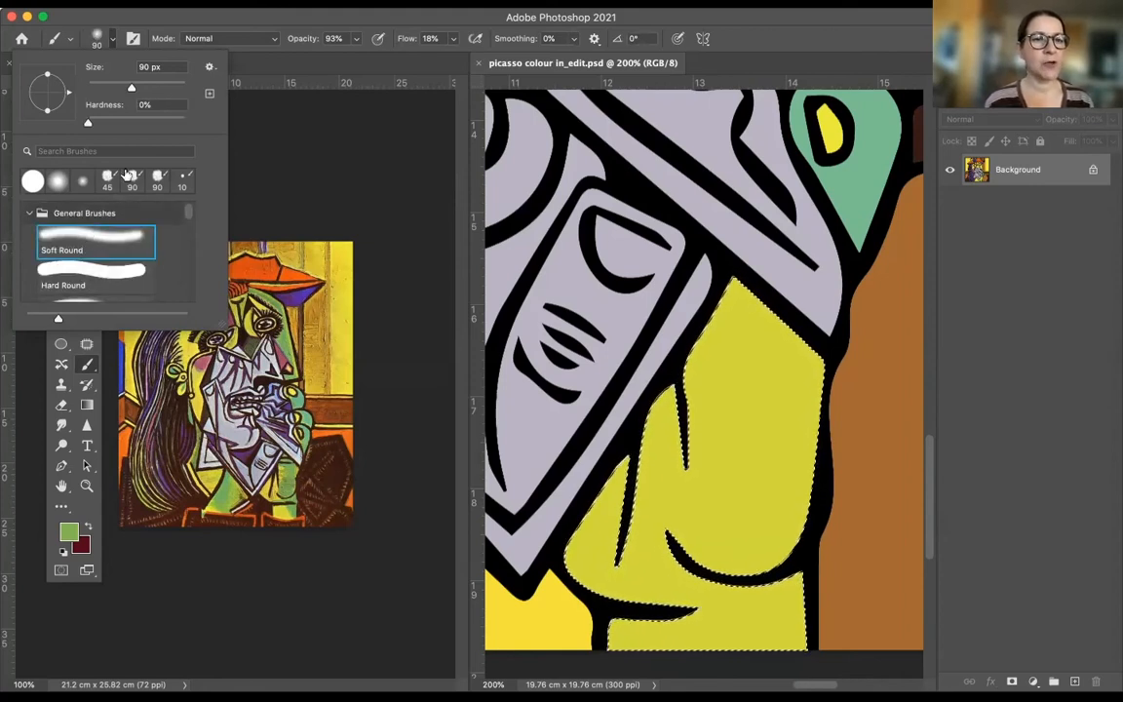
- Set the brush hardness to 21% and the brush size to 316 px
{"action": "mouse_move", "coordinate": [89, 123]}
{"action": "left_mouse_down"}
{"action": "mouse_move", "coordinate": [188, 124]}
{"action": "mouse_move", "coordinate": [94, 124]}
{"action": "mouse_move", "coordinate": [156, 124]}
{"action": "mouse_move", "coordinate": [108, 124]}
{"action": "mouse_move", "coordinate": [127, 89]}
{"action": "mouse_move", "coordinate": [154, 87]}
{"action": "mouse_move", "coordinate": [104, 88]}
{"action": "left_mouse_up"}
{"action": "left_click", "coordinate": [371, 170]}
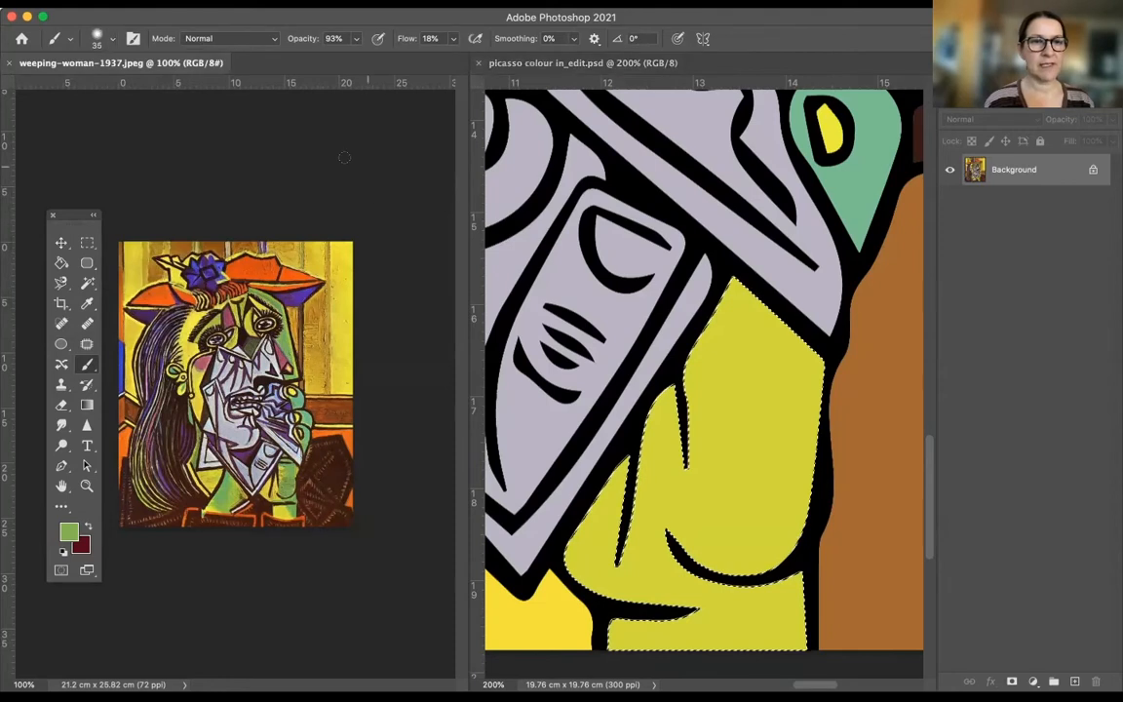
{"action": "left_click", "coordinate": [111, 41]}
{"action": "left_click_drag", "start_coordinate": [98, 87], "coordinate": [166, 88]}
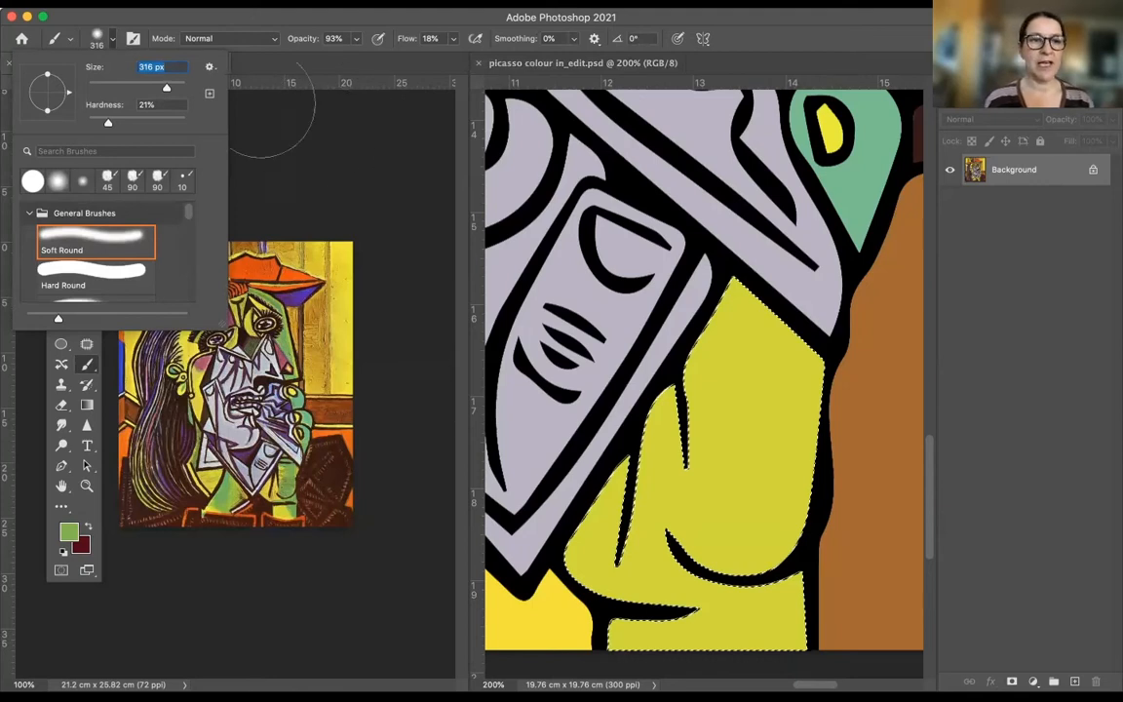
{"action": "left_click", "coordinate": [380, 568]}
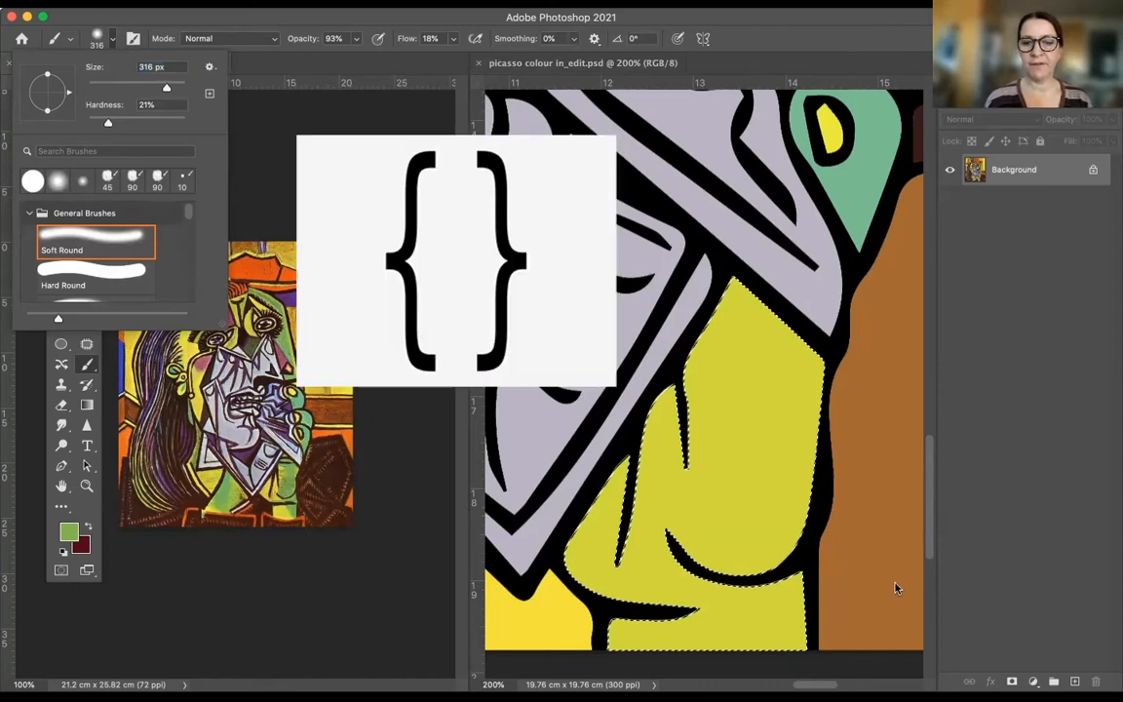
{"action": "left_click", "coordinate": [906, 576]}
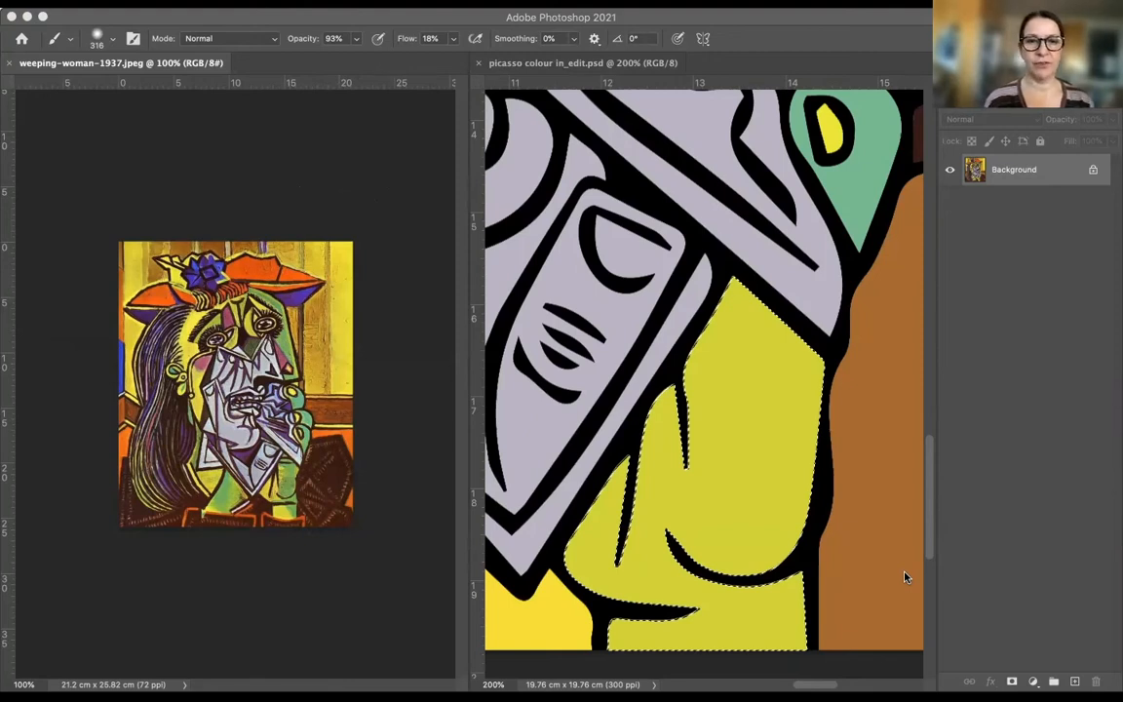
{"action": "left_click", "coordinate": [905, 577]}
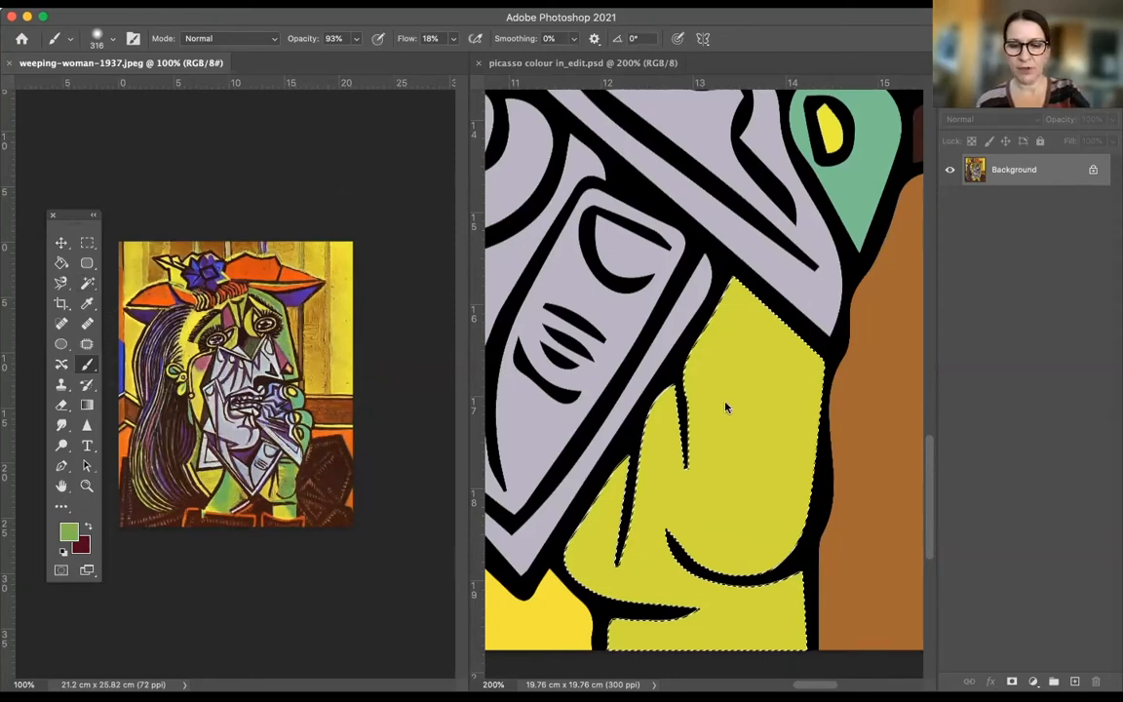
- Reduce the brush to 90 px and paint soft green down the right side of the selected area in the coloured-in portrait
{"action": "key", "text": "bracketleft"}
{"action": "key", "text": "bracketleft"}
{"action": "left_click", "coordinate": [410, 249]}
{"action": "key", "text": "bracketleft"}
{"action": "left_click", "coordinate": [790, 431]}
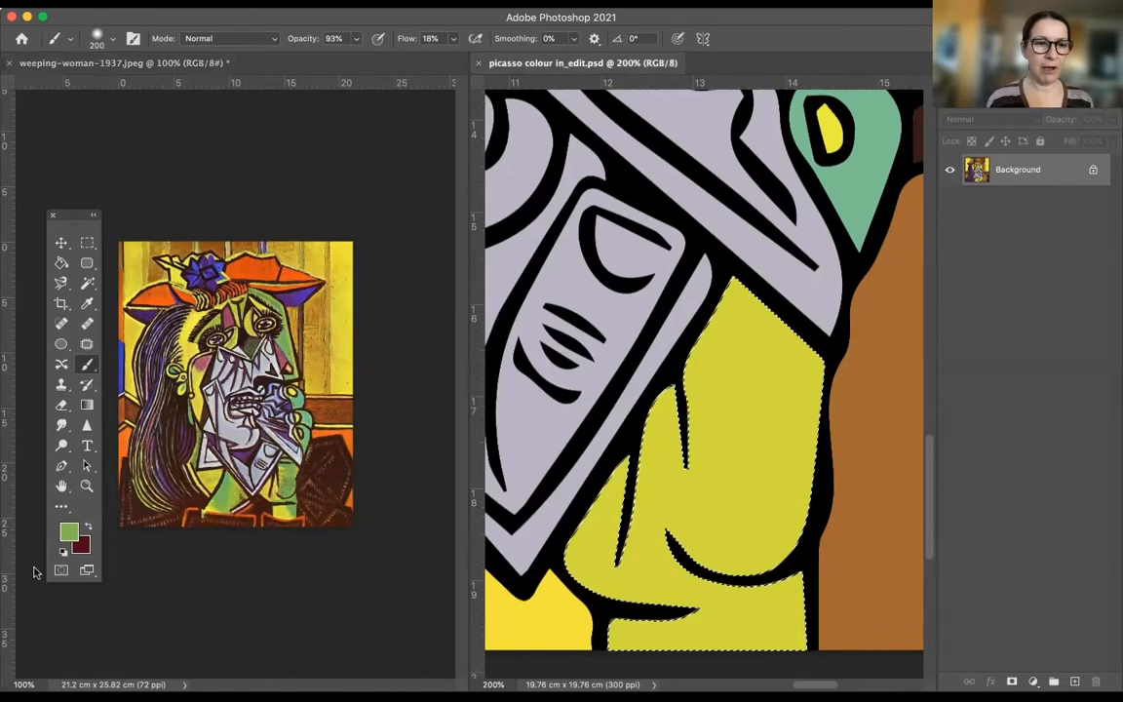
{"action": "key", "text": "bracketleft"}
{"action": "key", "text": "bracketleft"}
{"action": "key", "text": "bracketleft"}
{"action": "key", "text": "bracketleft"}
{"action": "key", "text": "bracketleft"}
{"action": "mouse_move", "coordinate": [746, 354]}
{"action": "left_mouse_down"}
{"action": "mouse_move", "coordinate": [787, 386]}
{"action": "mouse_move", "coordinate": [796, 357]}
{"action": "mouse_move", "coordinate": [744, 298]}
{"action": "mouse_move", "coordinate": [806, 361]}
{"action": "mouse_move", "coordinate": [807, 427]}
{"action": "mouse_move", "coordinate": [789, 471]}
{"action": "mouse_move", "coordinate": [798, 397]}
{"action": "mouse_move", "coordinate": [789, 447]}
{"action": "mouse_move", "coordinate": [747, 521]}
{"action": "mouse_move", "coordinate": [808, 435]}
{"action": "mouse_move", "coordinate": [789, 508]}
{"action": "mouse_move", "coordinate": [744, 544]}
{"action": "mouse_move", "coordinate": [797, 491]}
{"action": "mouse_move", "coordinate": [802, 427]}
{"action": "mouse_move", "coordinate": [753, 299]}
{"action": "mouse_move", "coordinate": [725, 283]}
{"action": "mouse_move", "coordinate": [762, 361]}
{"action": "mouse_move", "coordinate": [769, 310]}
{"action": "left_mouse_up"}
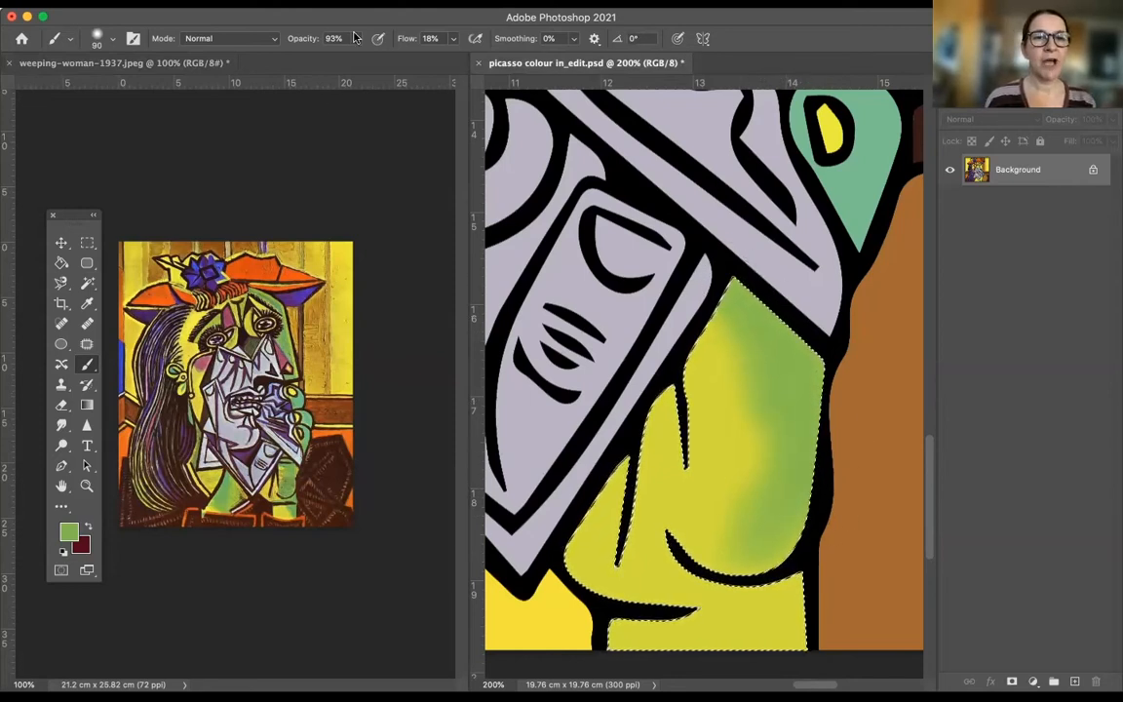
- Set the brush flow to 100% and paint stronger green over the selection's right side and just below the curved line
{"action": "left_click", "coordinate": [454, 43]}
{"action": "left_click_drag", "start_coordinate": [454, 57], "coordinate": [526, 70]}
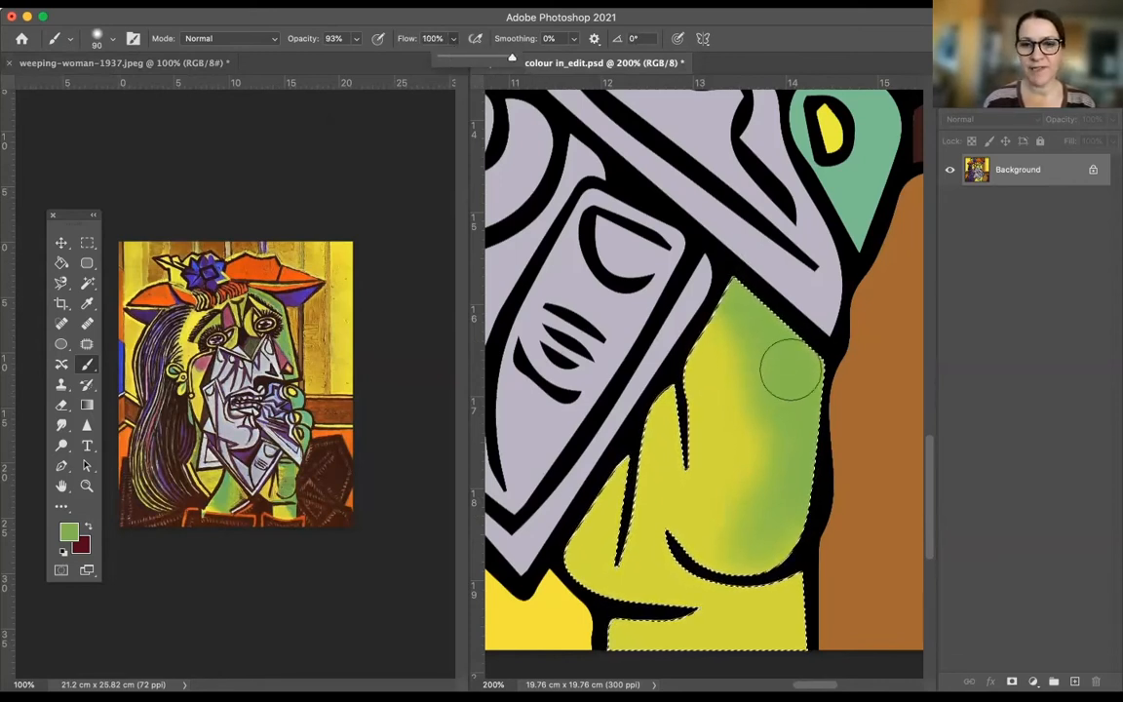
{"action": "left_click_drag", "start_coordinate": [792, 492], "coordinate": [782, 531]}
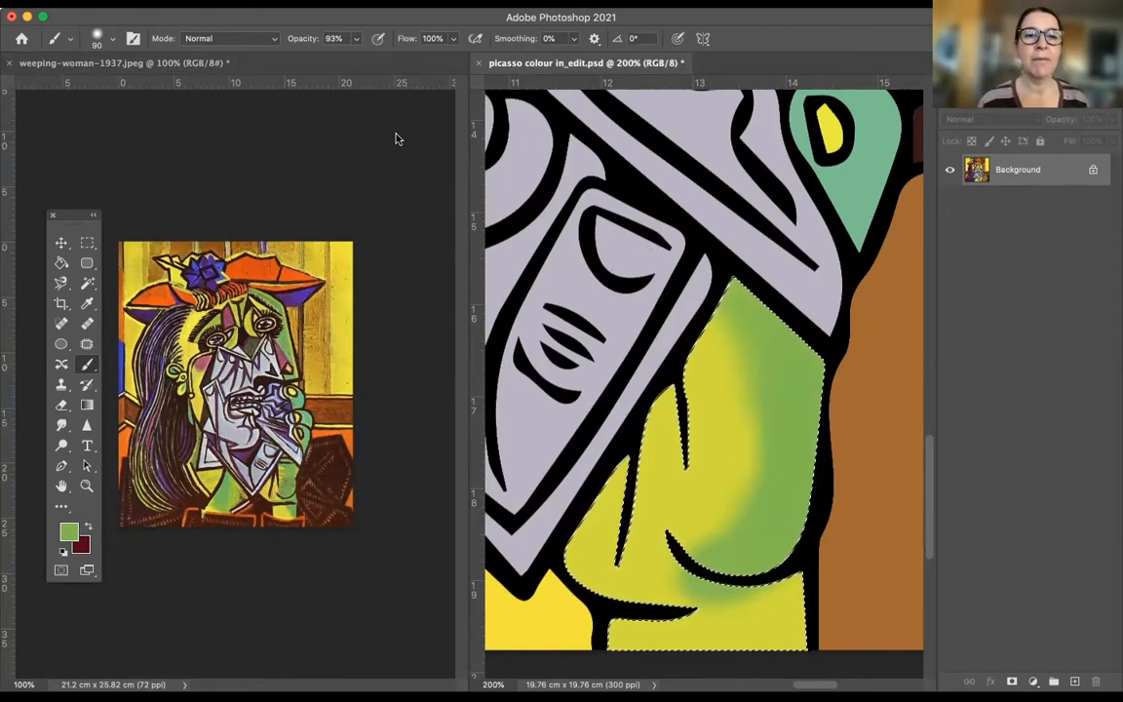
- Set the brush opacity to 100% and paint green into the lower right part of the selection, beneath the curved line
{"action": "left_click", "coordinate": [357, 39]}
{"action": "left_click_drag", "start_coordinate": [356, 55], "coordinate": [360, 59]}
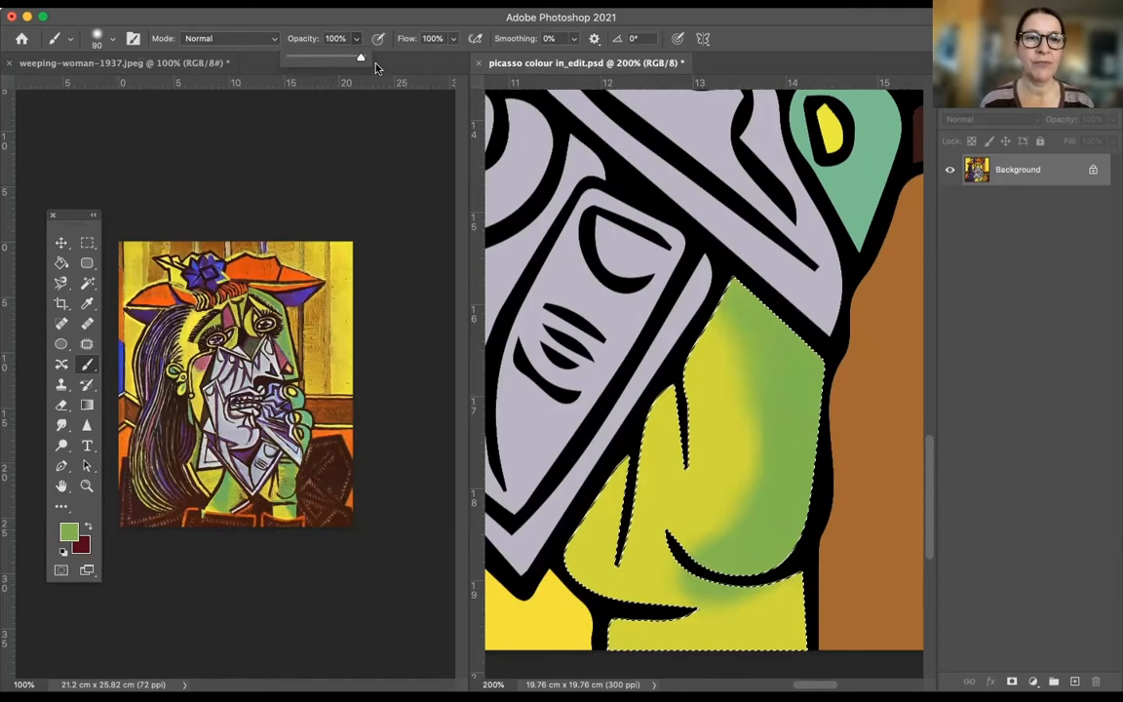
{"action": "left_click", "coordinate": [780, 570]}
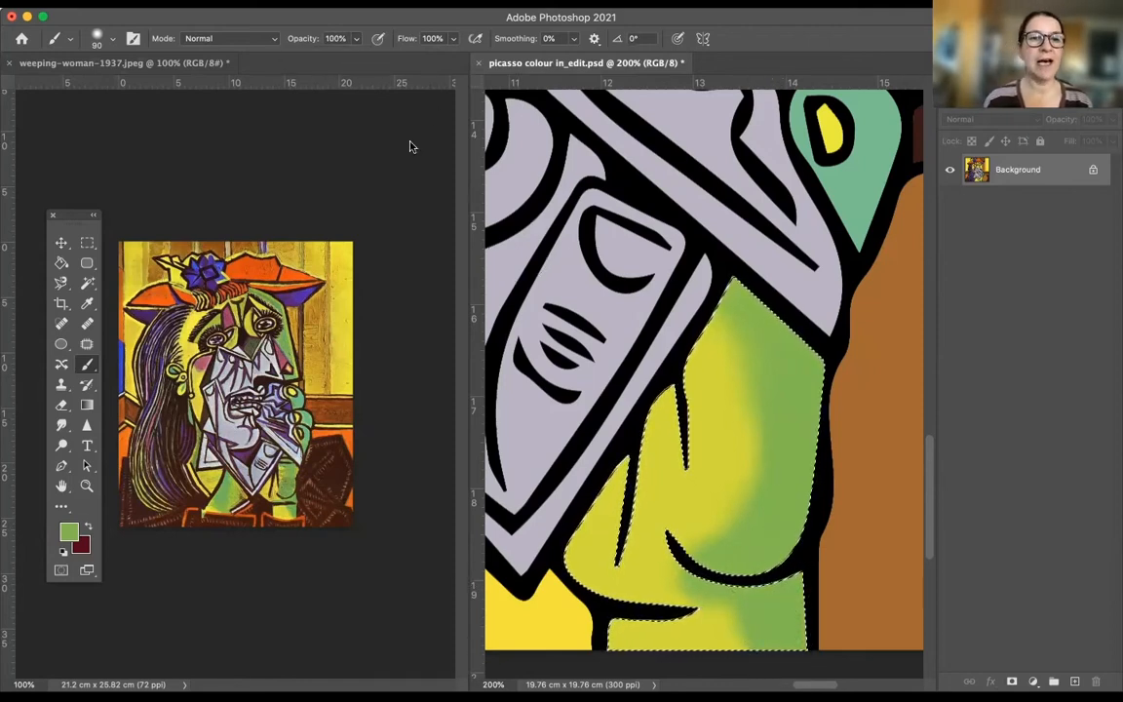
- Set the brush opacity to 37% and blend the green into the yellow across the middle of the selected area
{"action": "left_click", "coordinate": [356, 39]}
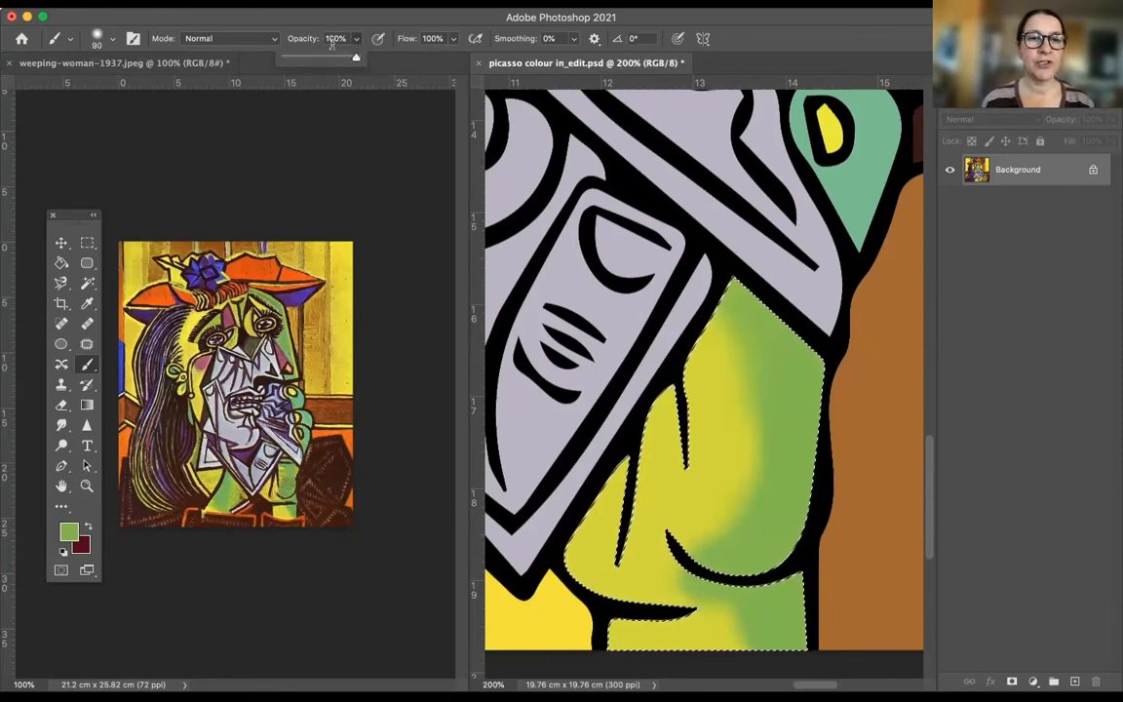
{"action": "left_click", "coordinate": [312, 56]}
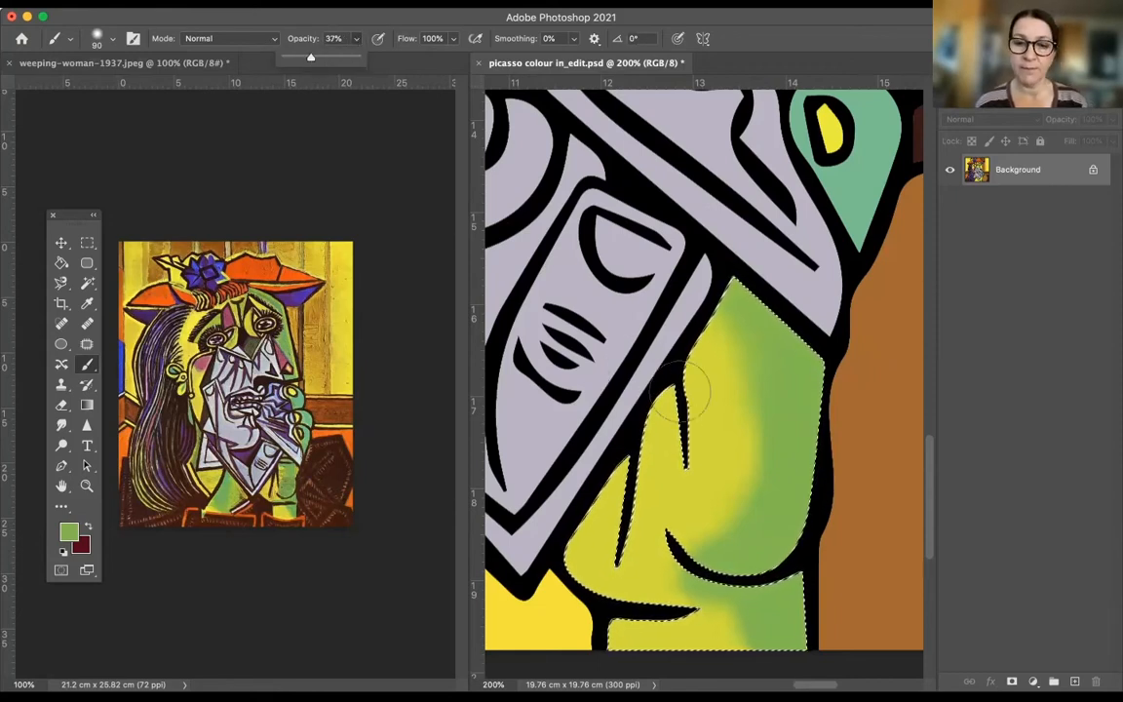
{"action": "left_click_drag", "start_coordinate": [731, 472], "coordinate": [733, 422]}
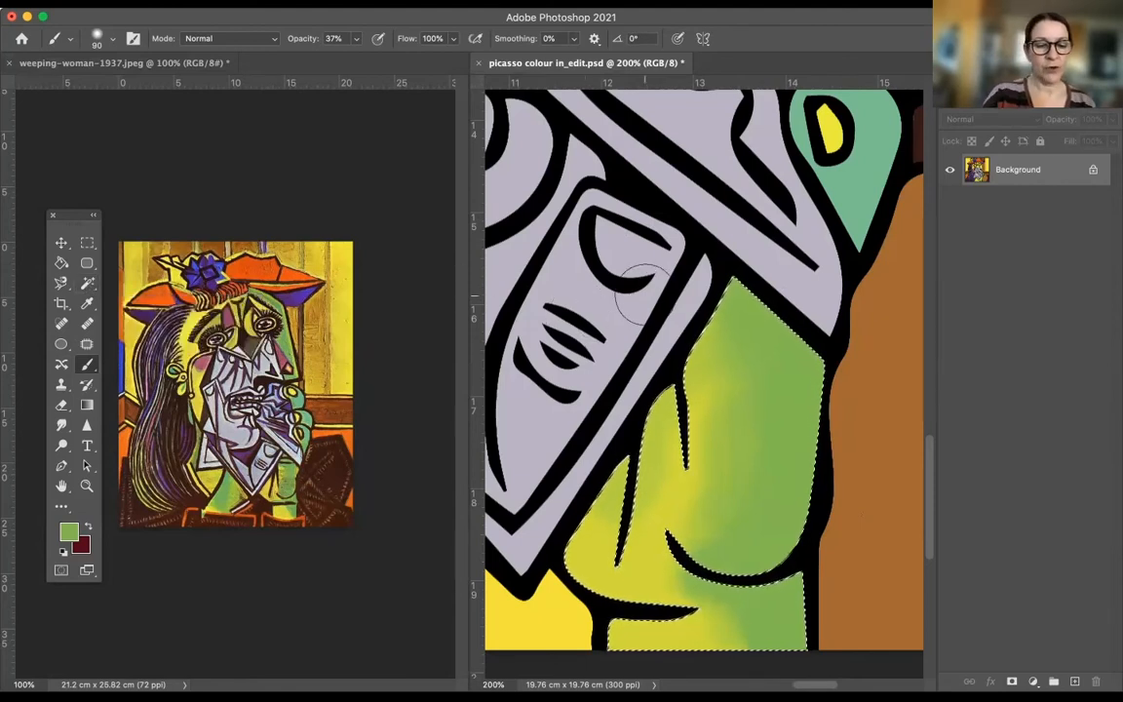
- Deselect the painted area and zoom out to review the whole coloured-in portrait
{"action": "key", "text": "super+d"}
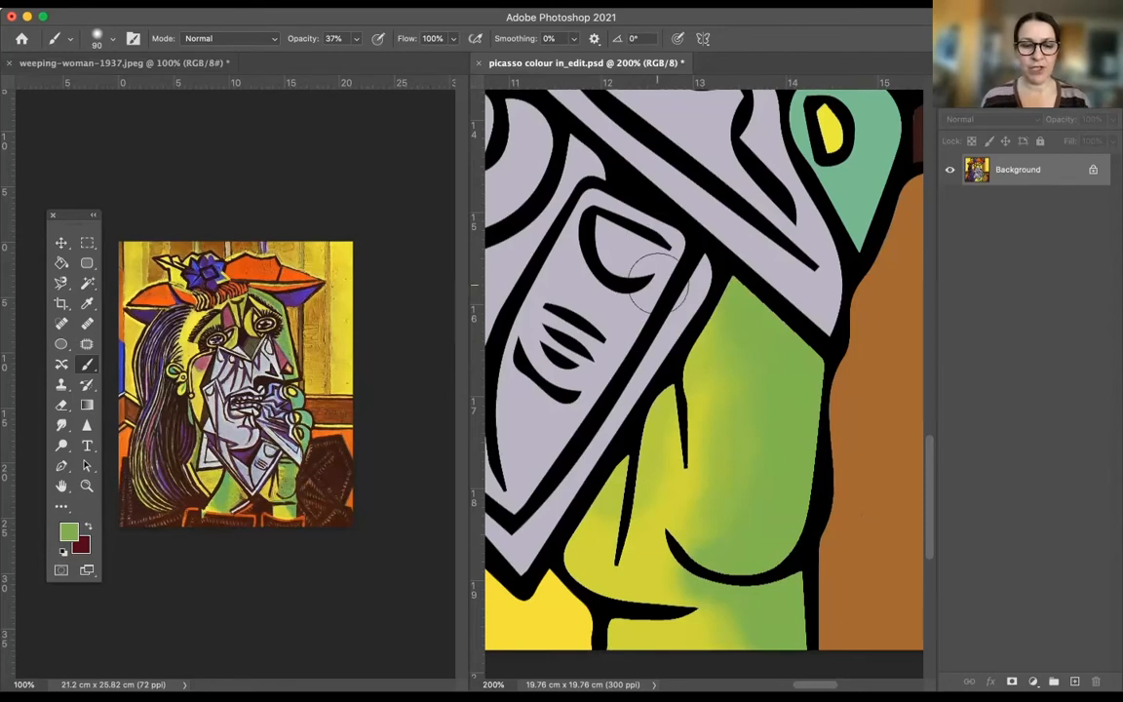
{"action": "left_click_drag", "start_coordinate": [646, 226], "coordinate": [726, 463]}
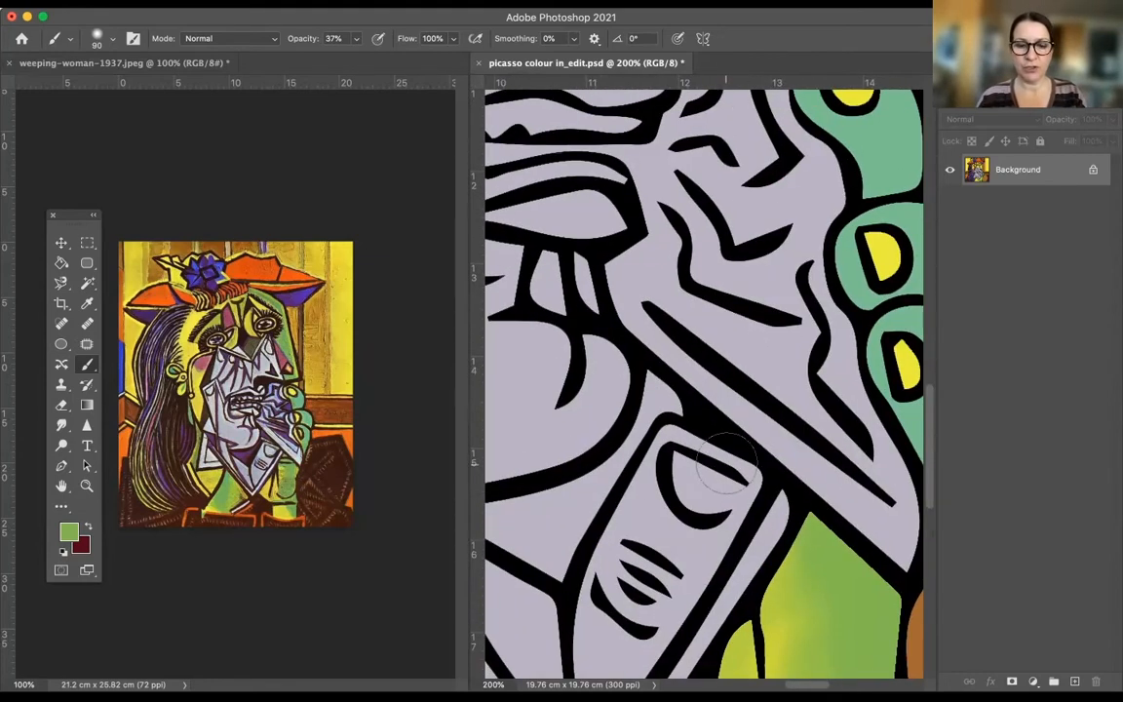
{"action": "key", "text": "super+0"}
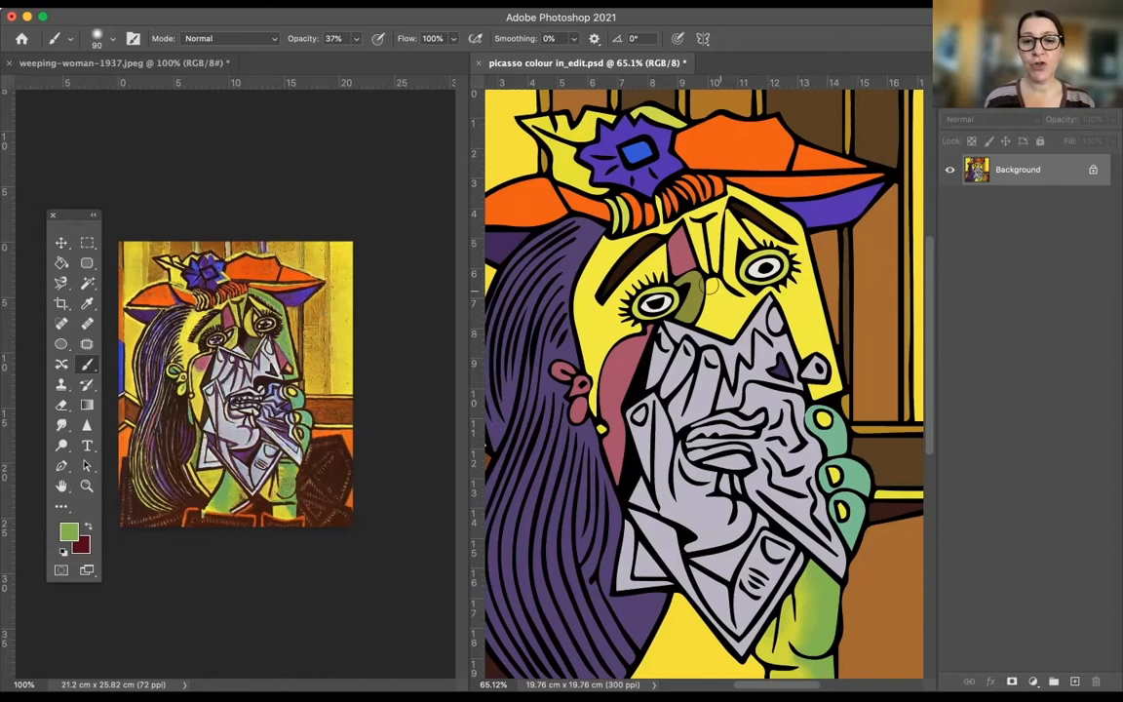
{"action": "mouse_move", "coordinate": [794, 272]}
{"action": "left_mouse_down"}
{"action": "mouse_move", "coordinate": [748, 277]}
{"action": "mouse_move", "coordinate": [729, 295]}
{"action": "left_mouse_up"}
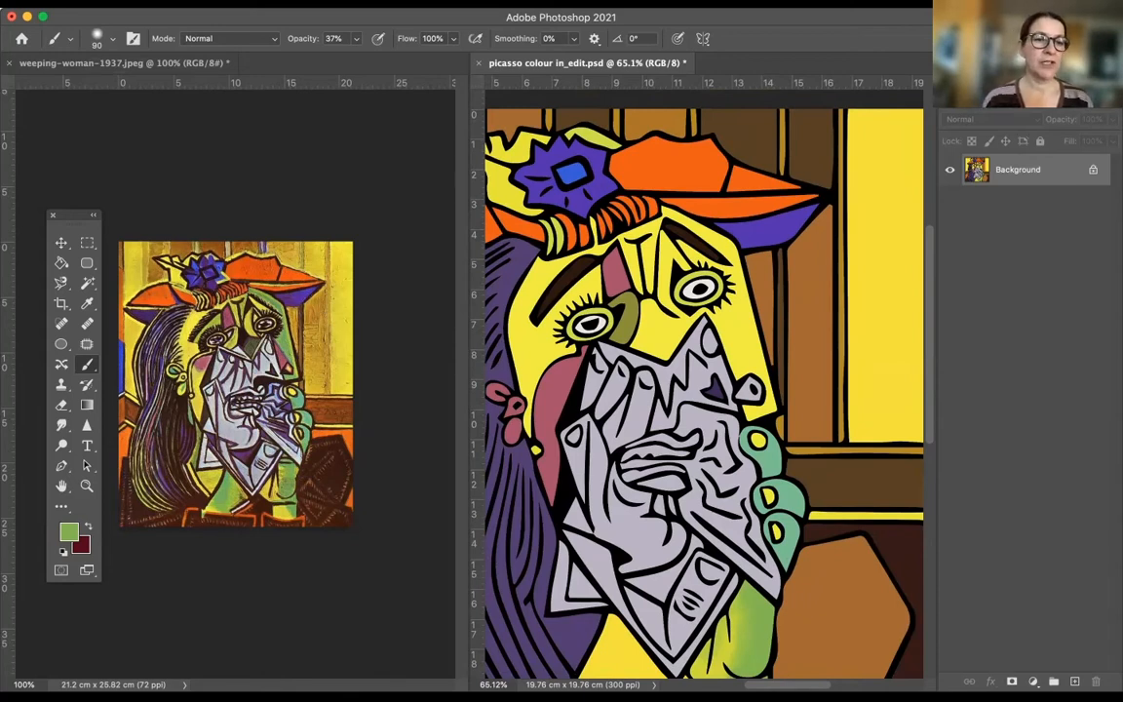
- Select a tall rectangular patch of the textured yellow background beside the face in the reference painting with the Rectangular Marquee
{"action": "left_click", "coordinate": [87, 245]}
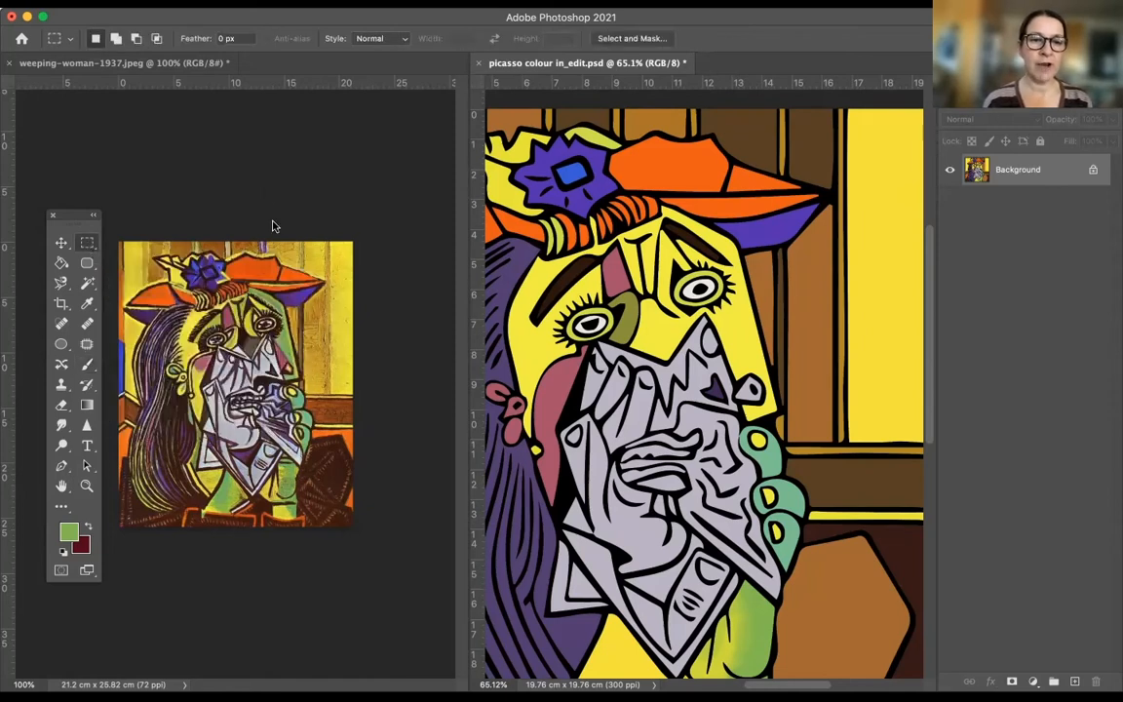
{"action": "left_click", "coordinate": [312, 330]}
{"action": "left_click_drag", "start_coordinate": [305, 305], "coordinate": [328, 353]}
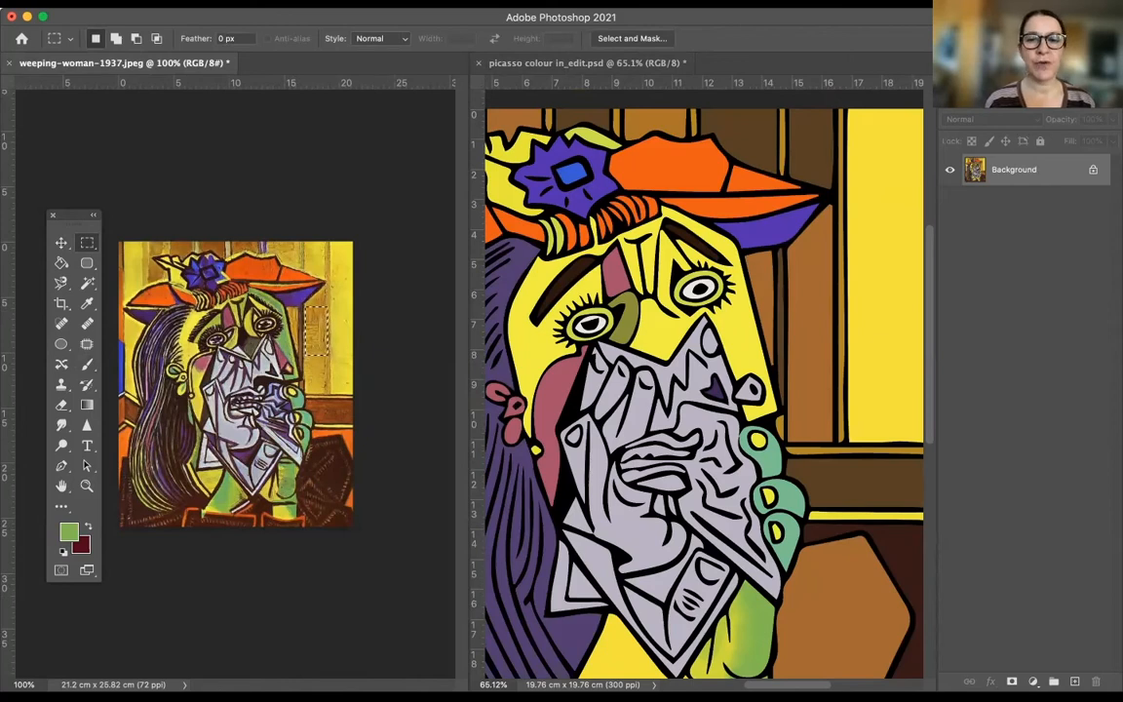
- Define the selected background patch as a pattern named "Weeping woman1"
{"action": "left_click", "coordinate": [156, 3]}
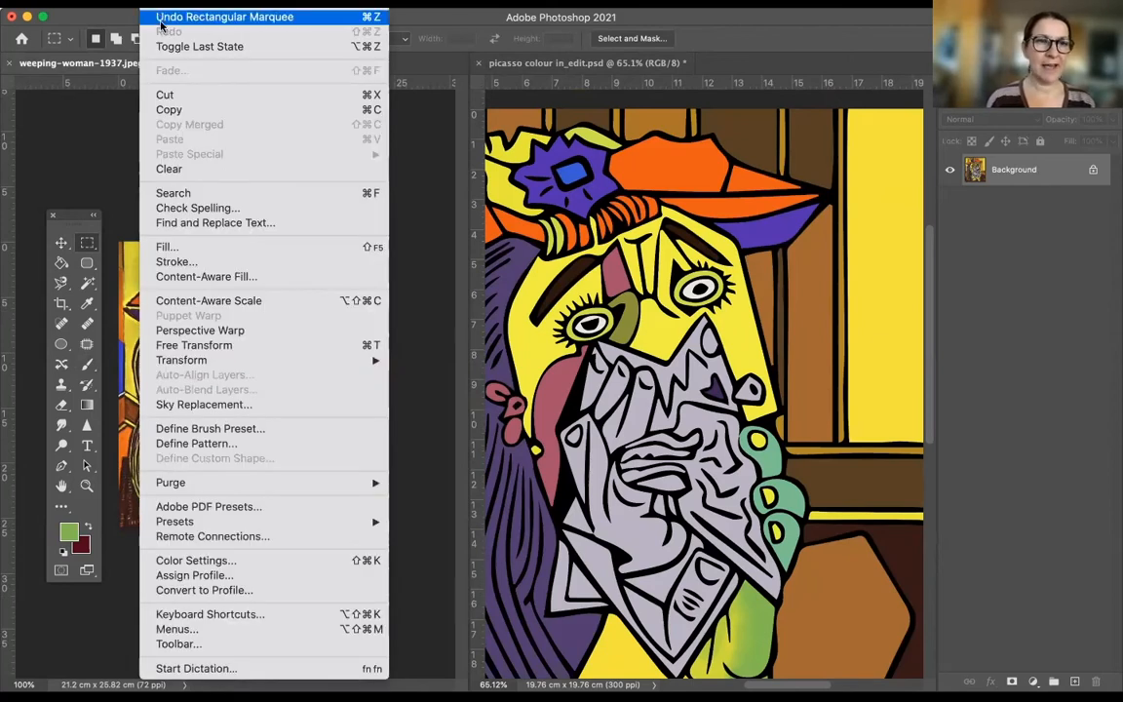
{"action": "left_click", "coordinate": [198, 444]}
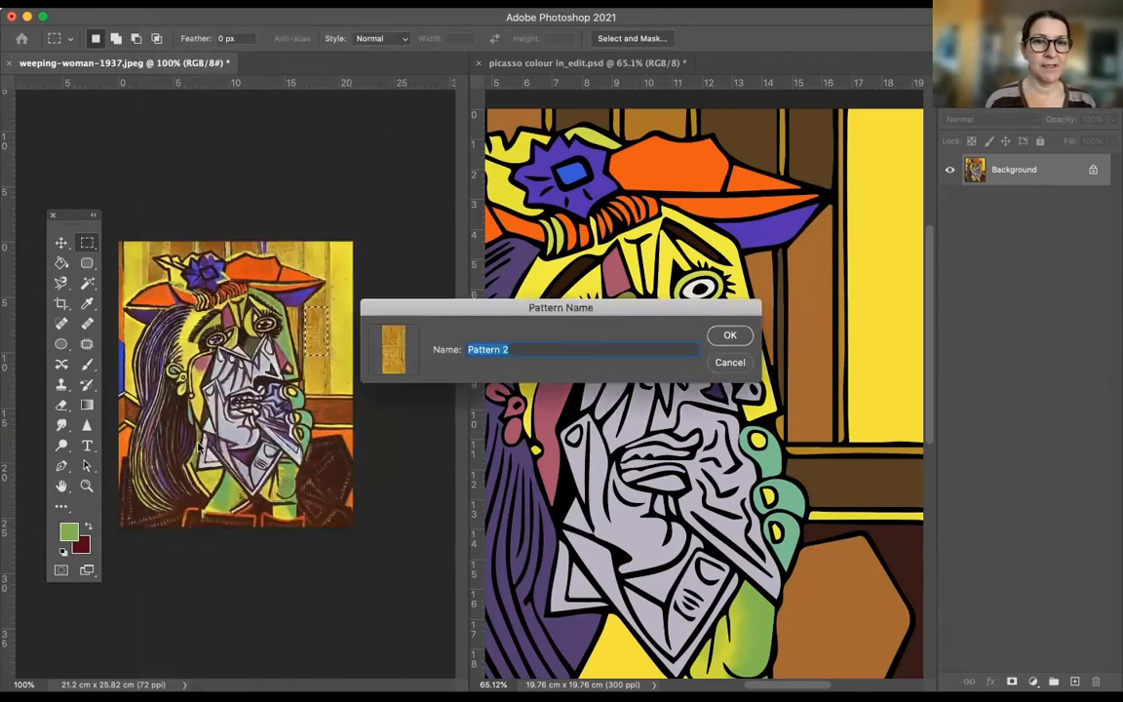
{"action": "type", "text": "Weeping woman1"}
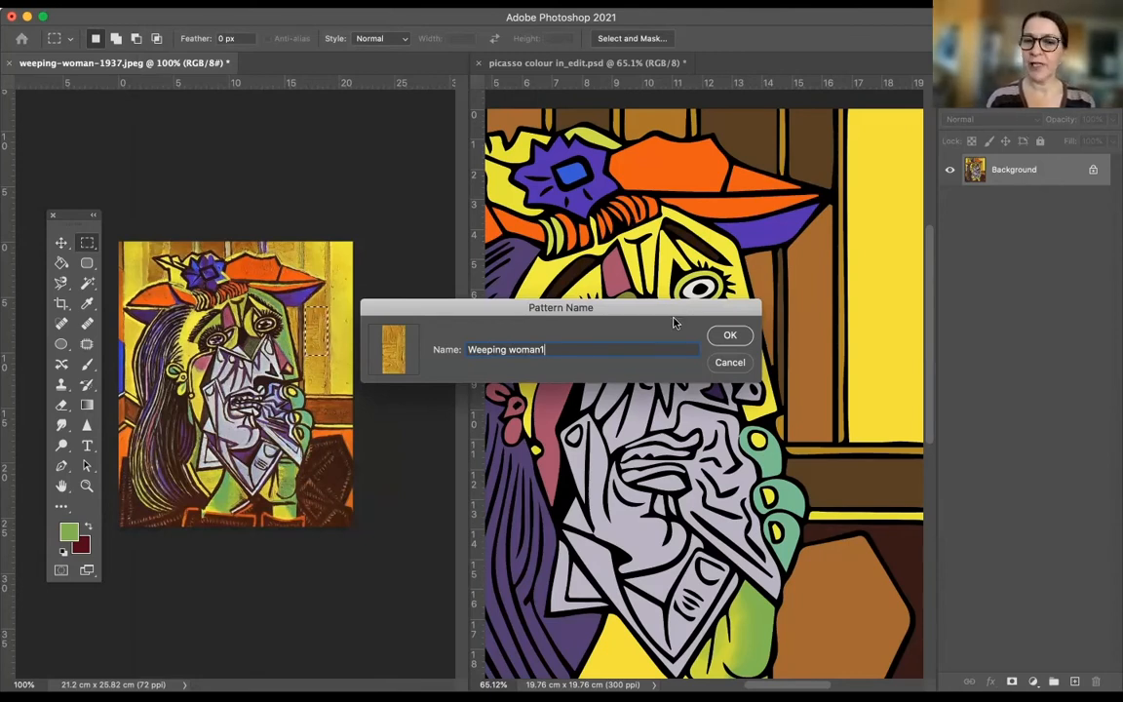
{"action": "left_click", "coordinate": [730, 336]}
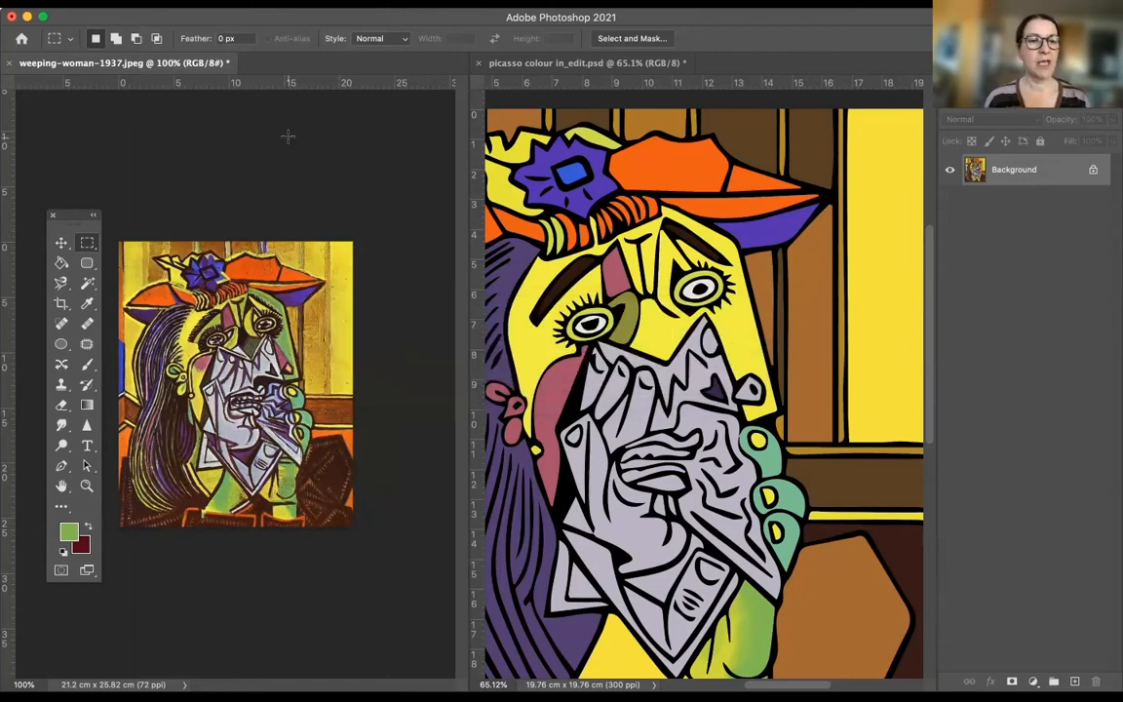
- Select the brown panel beside the face under the hat brim in the coloured-in portrait with the Magic Wand
{"action": "left_click", "coordinate": [85, 284]}
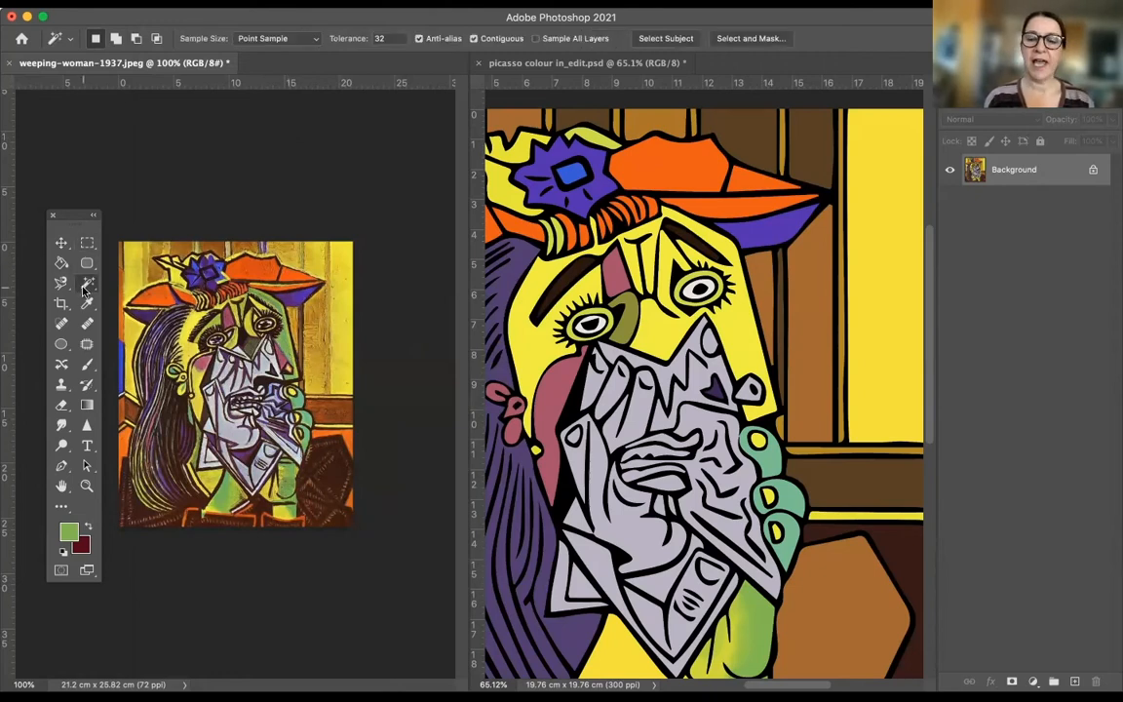
{"action": "left_click", "coordinate": [808, 291]}
{"action": "left_click", "coordinate": [810, 295]}
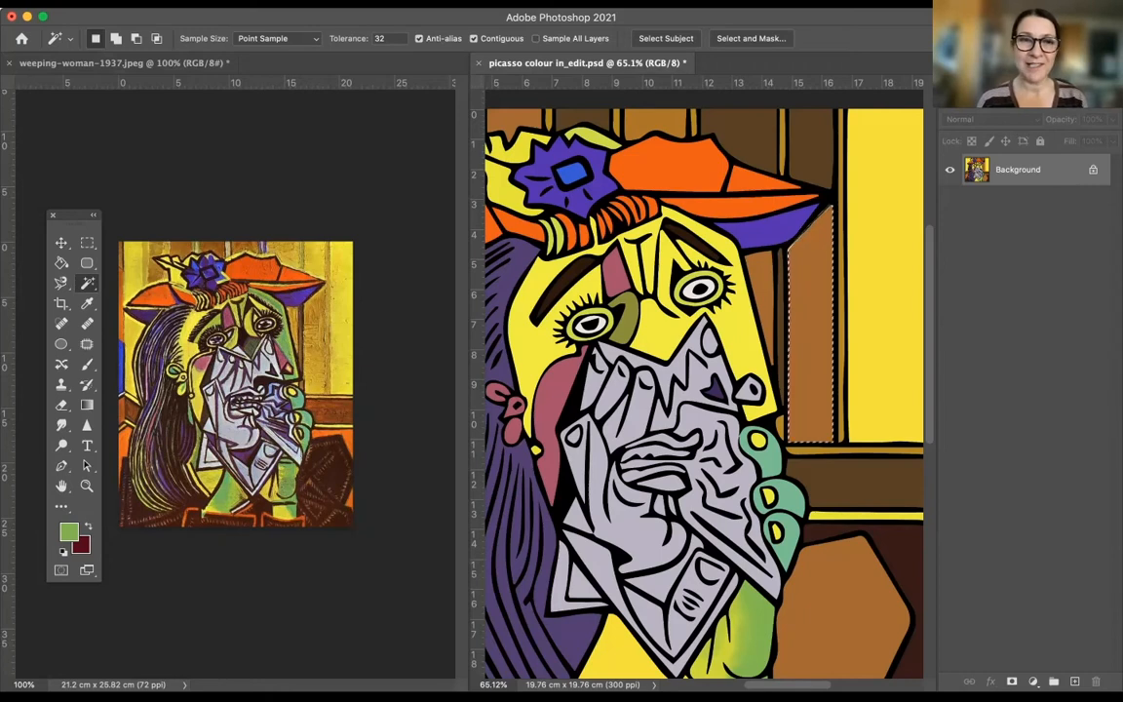
- Start a Fill for the selected panel with Pattern as its contents and choose the last saved yellow background texture as the custom pattern
{"action": "left_click", "coordinate": [153, 3]}
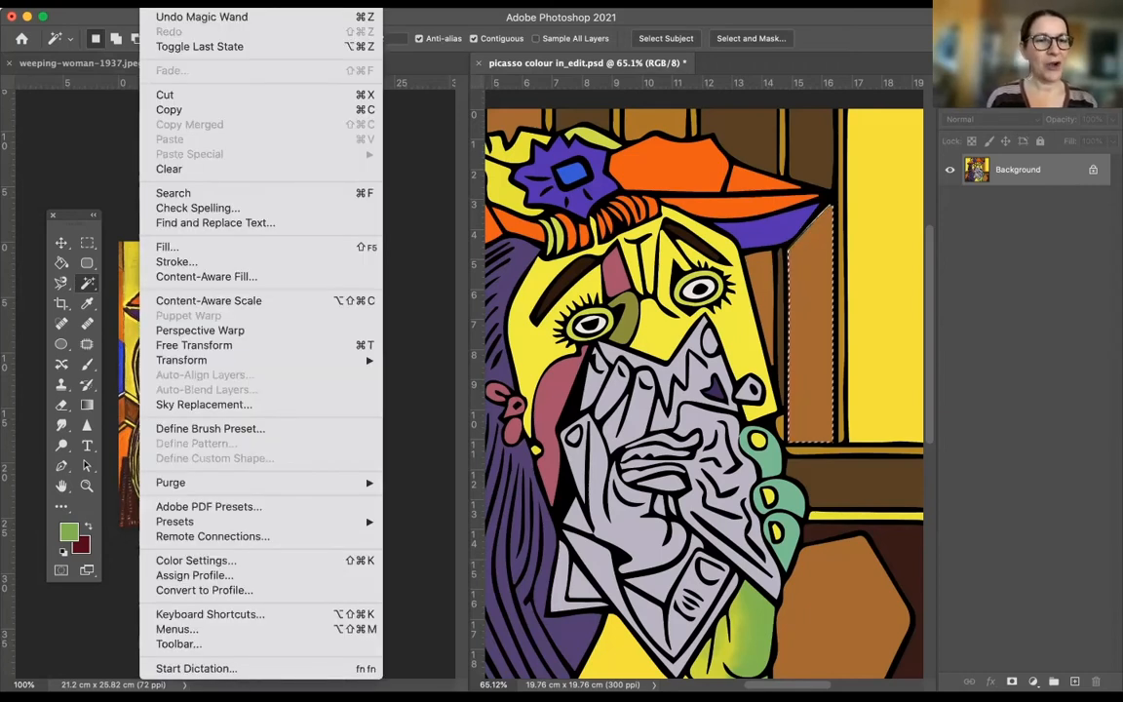
{"action": "left_click", "coordinate": [167, 248]}
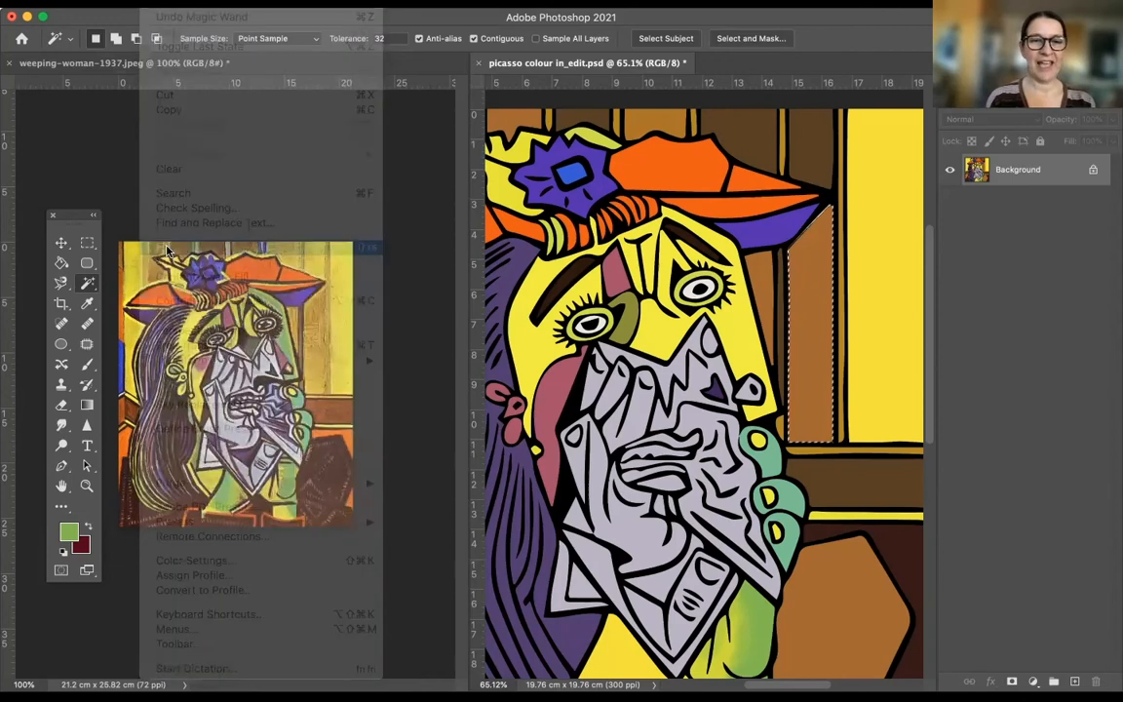
{"action": "left_click", "coordinate": [512, 208]}
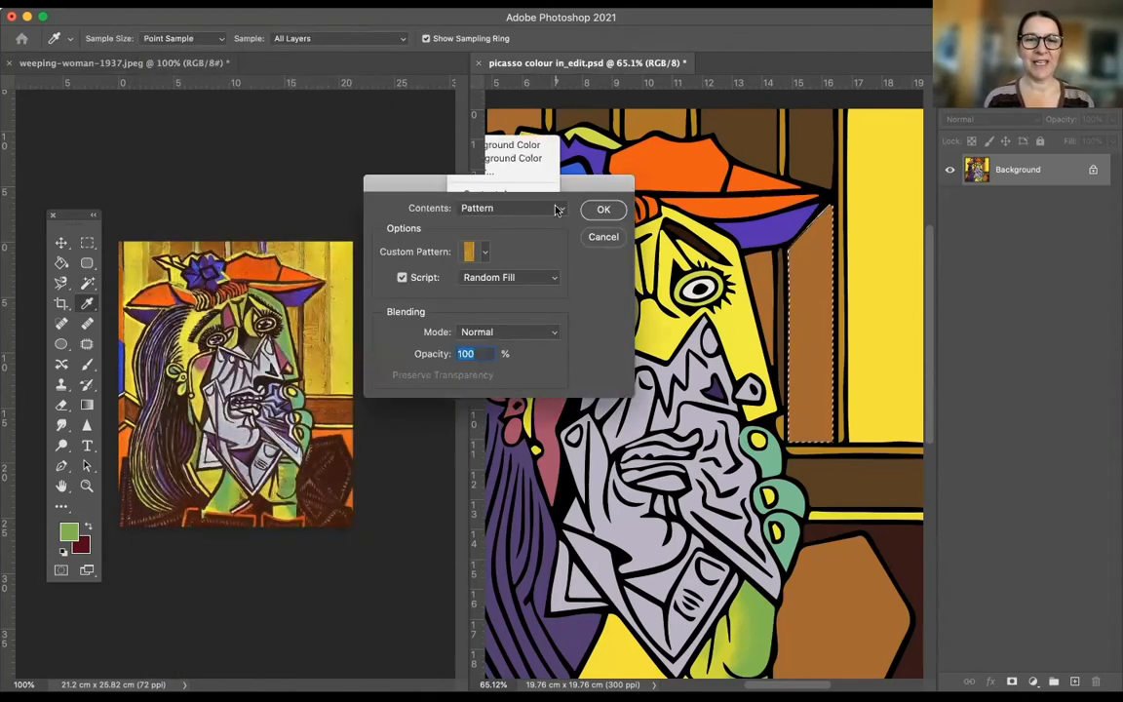
{"action": "left_click", "coordinate": [528, 145]}
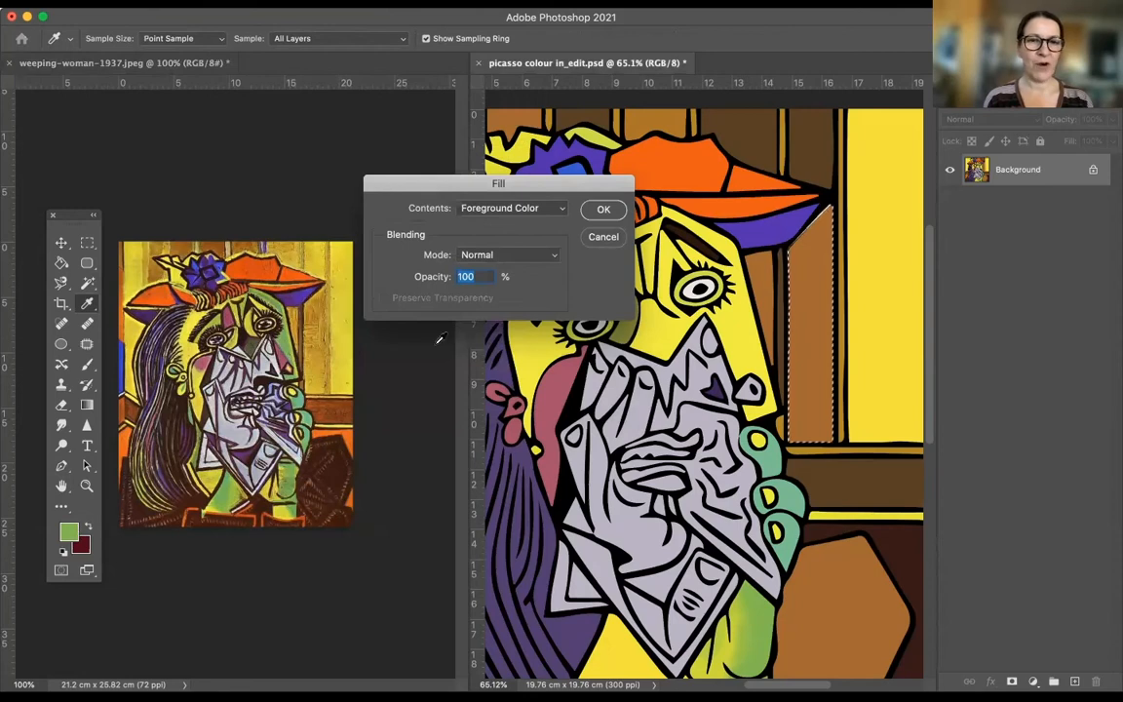
{"action": "left_click", "coordinate": [560, 210]}
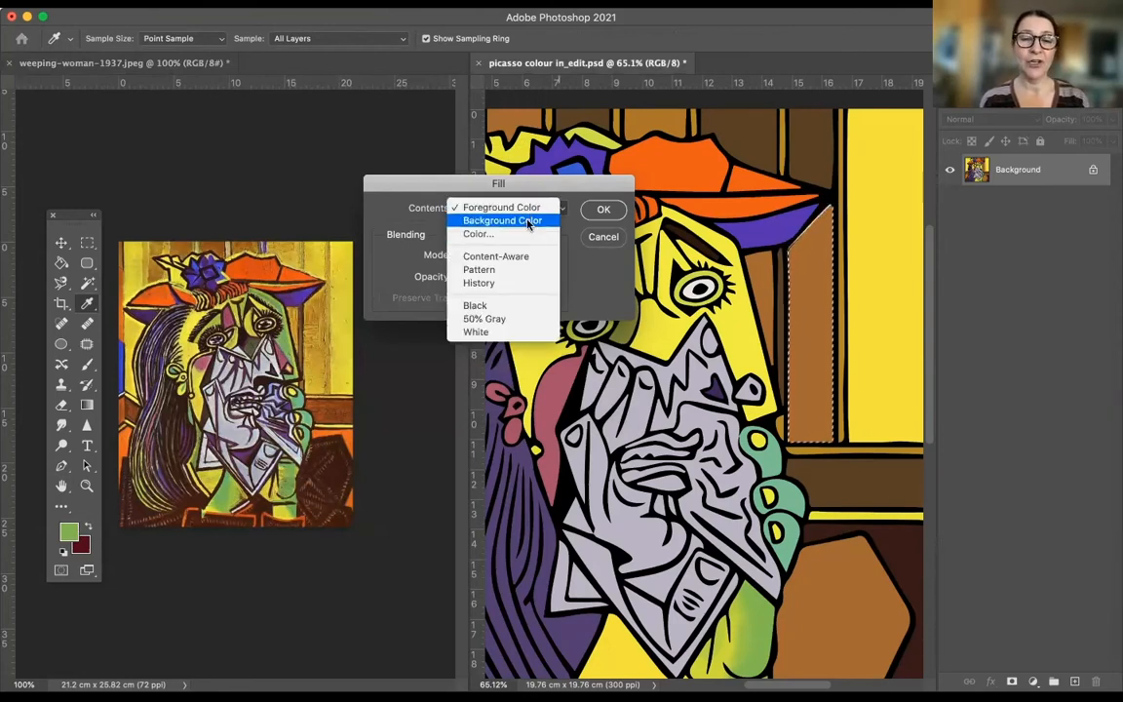
{"action": "left_click", "coordinate": [479, 270]}
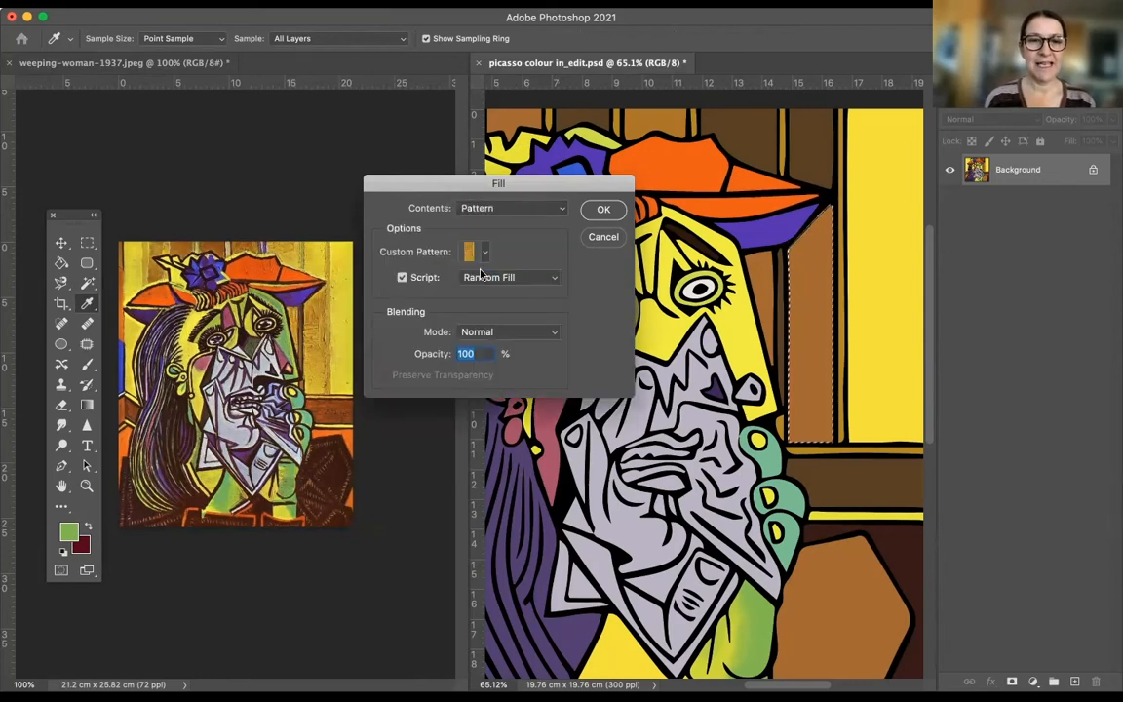
{"action": "left_click", "coordinate": [470, 251]}
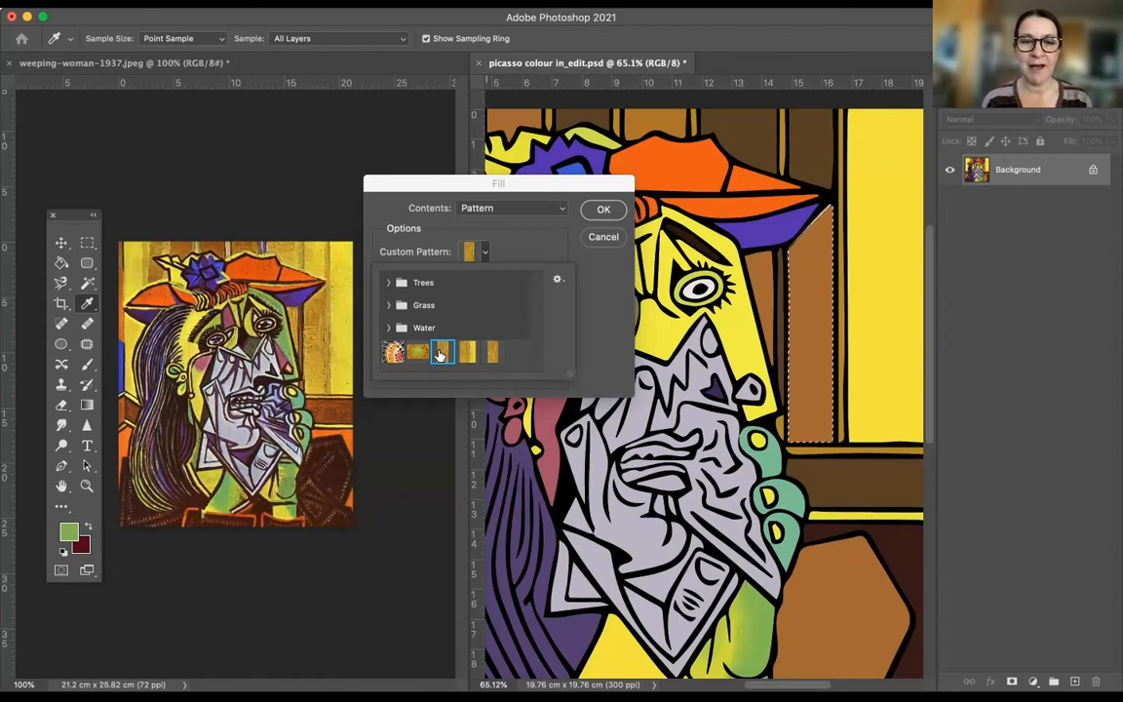
{"action": "left_click", "coordinate": [494, 353]}
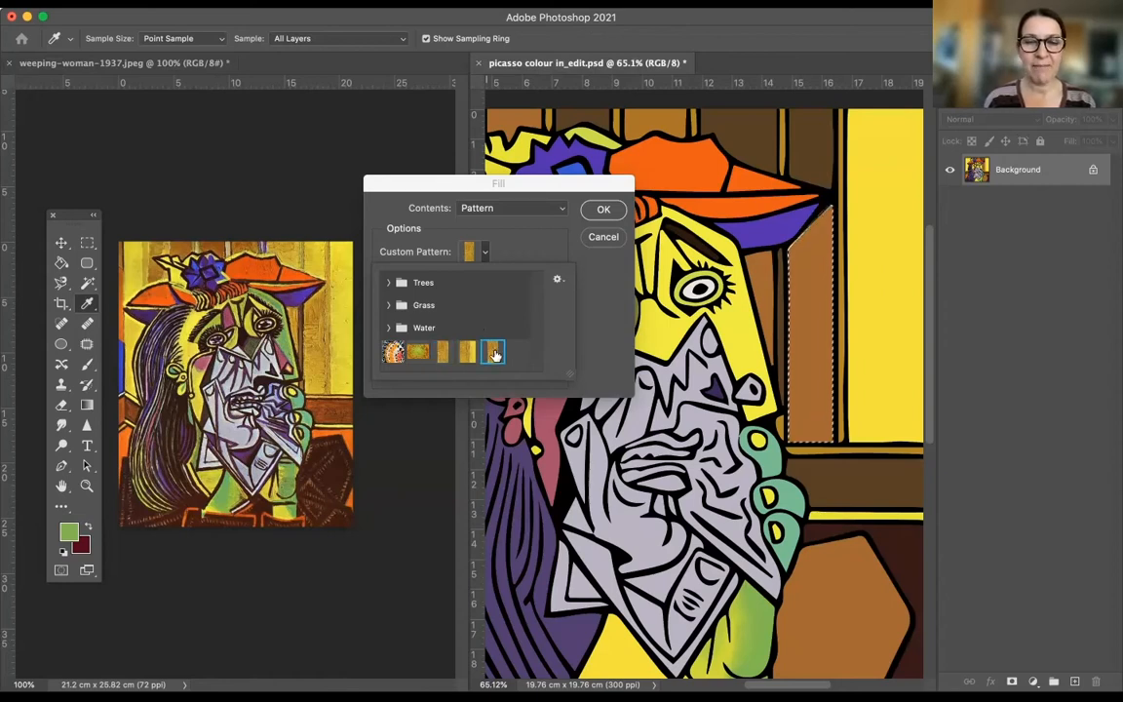
{"action": "left_click", "coordinate": [600, 211]}
{"action": "left_click", "coordinate": [597, 211]}
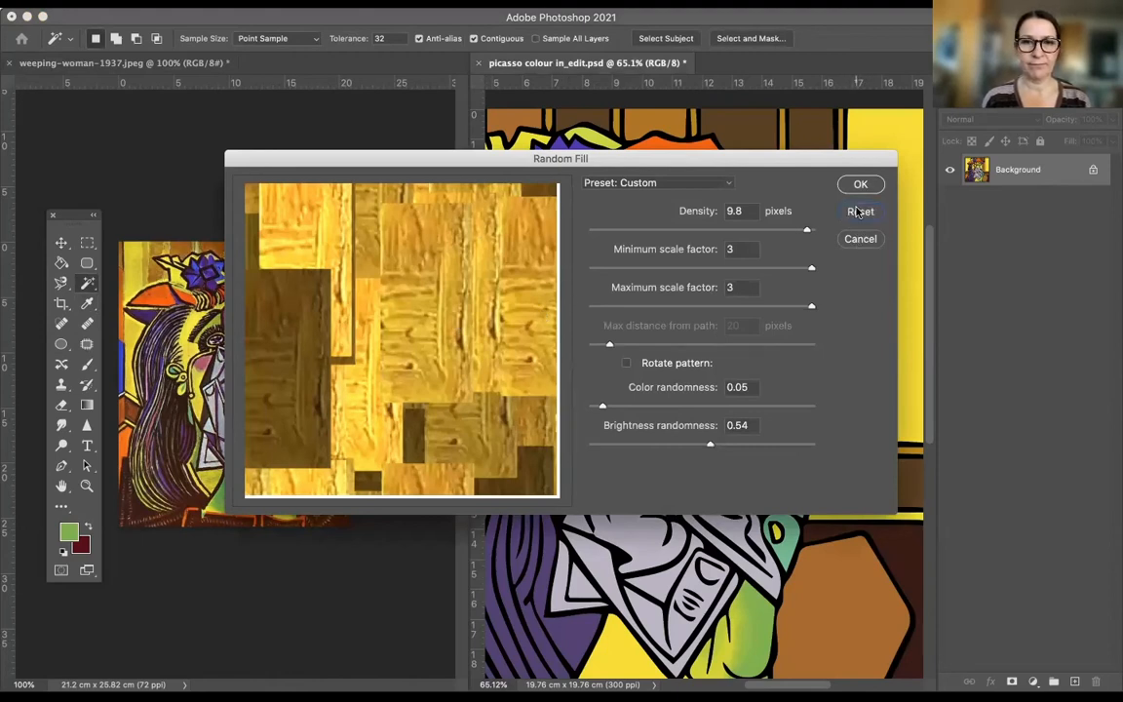
{"action": "left_click", "coordinate": [858, 239]}
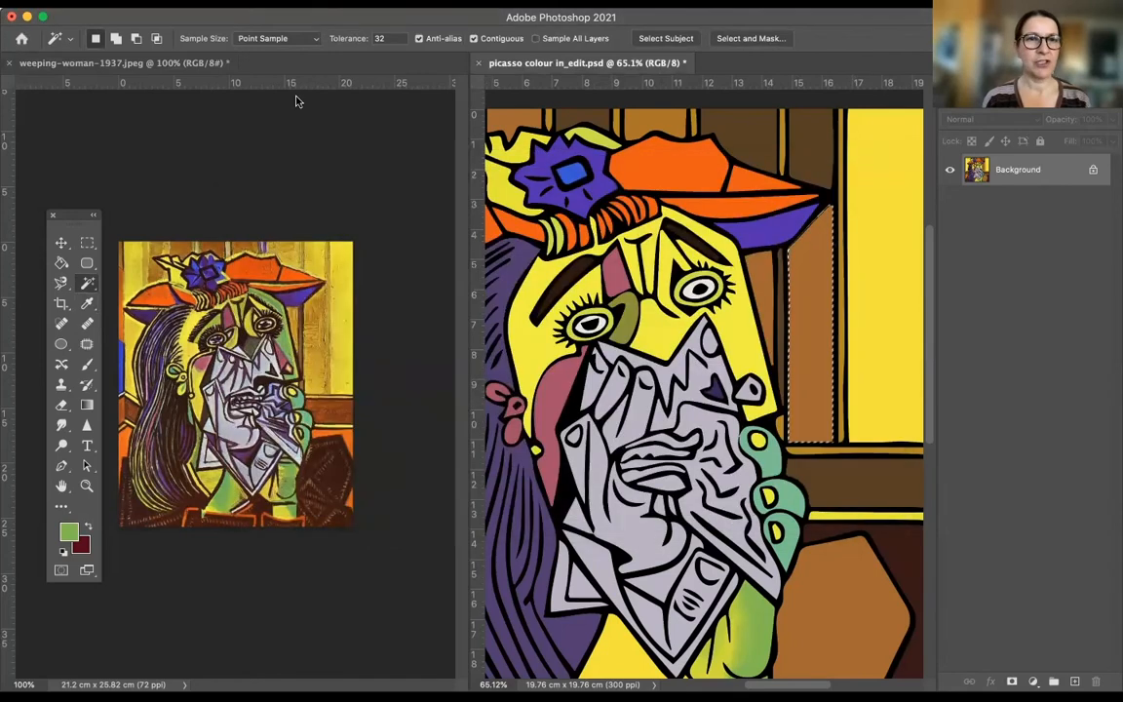
- Start a pattern Fill for the selected panel with the script enabled and set to Brick Fill, and proceed to its settings
{"action": "left_click", "coordinate": [153, 3]}
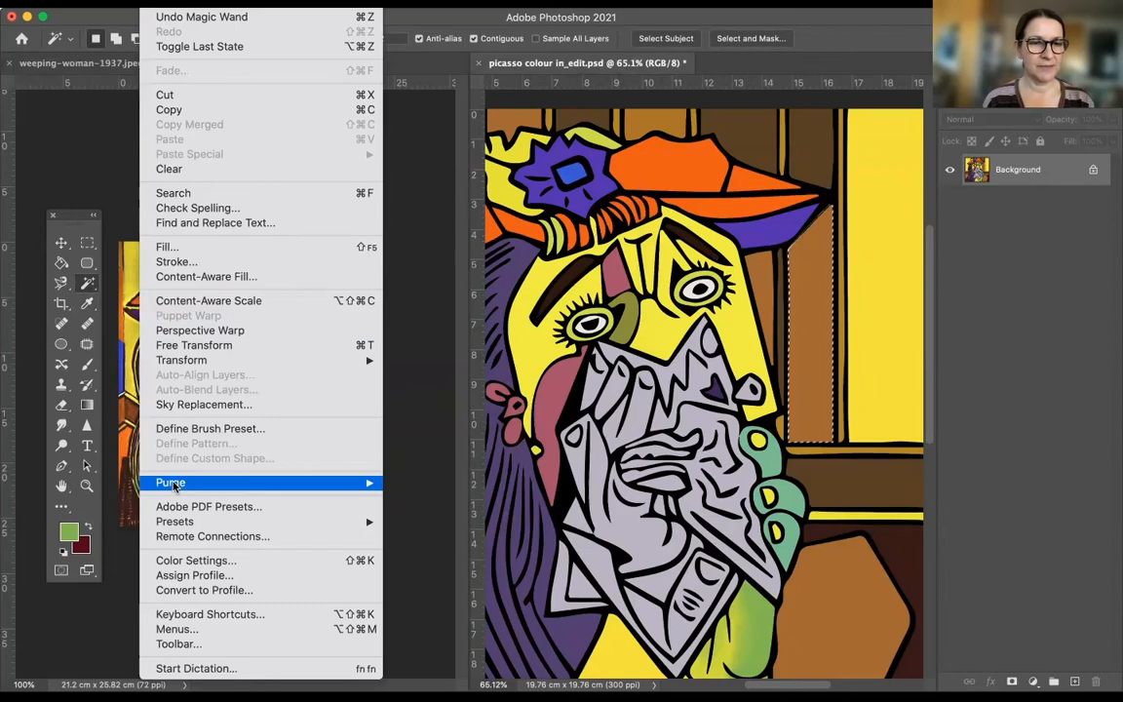
{"action": "left_click", "coordinate": [162, 246]}
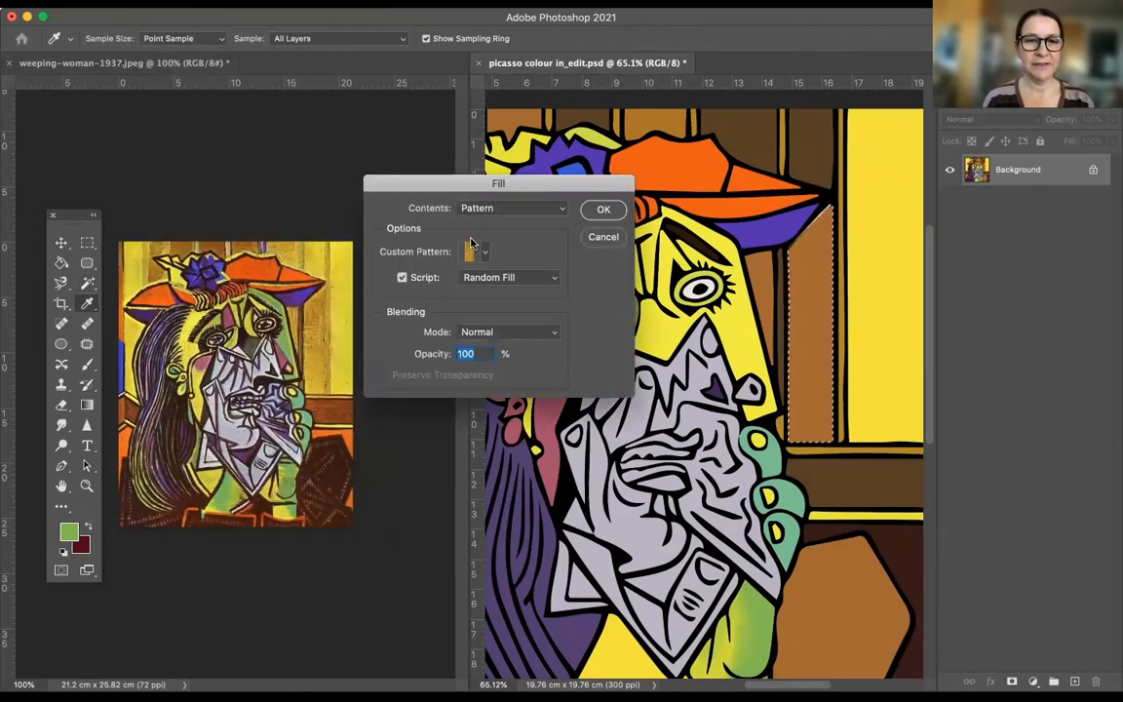
{"action": "left_click", "coordinate": [400, 279]}
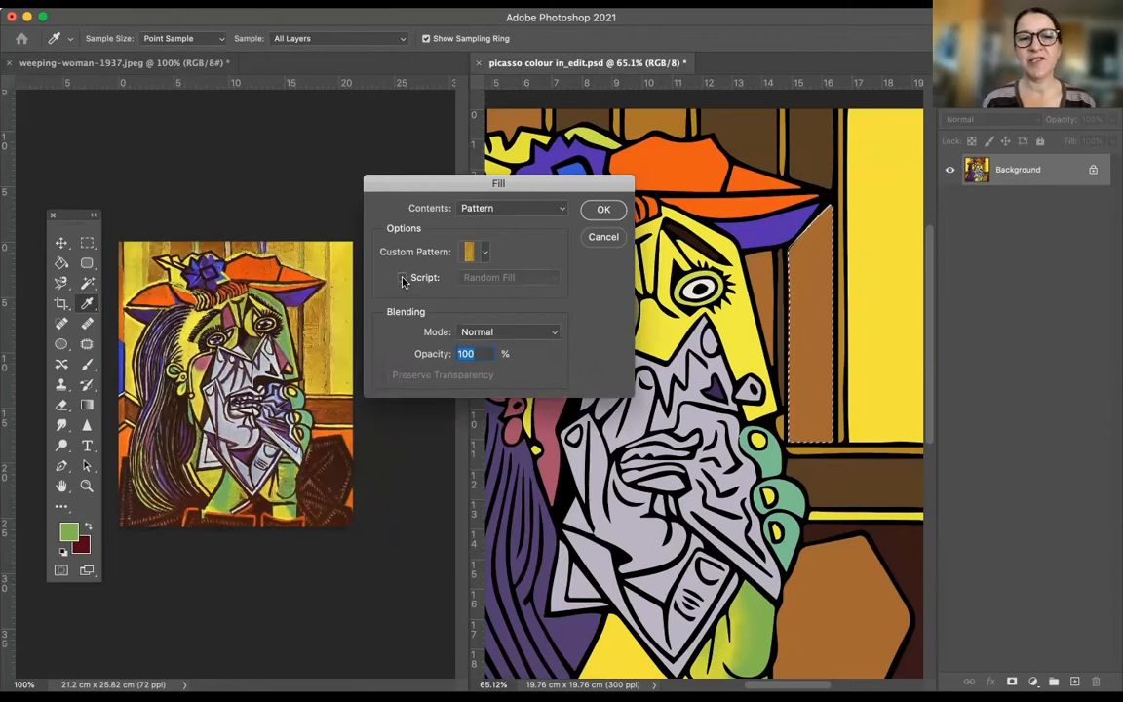
{"action": "left_click", "coordinate": [401, 279]}
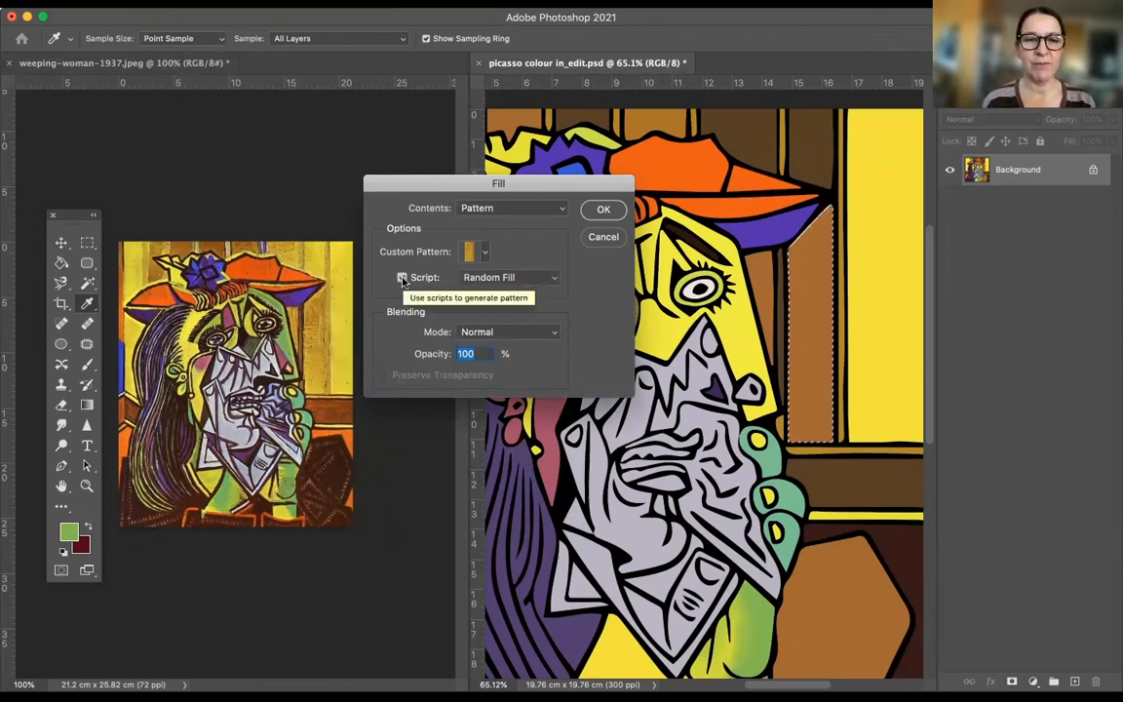
{"action": "left_click", "coordinate": [525, 279]}
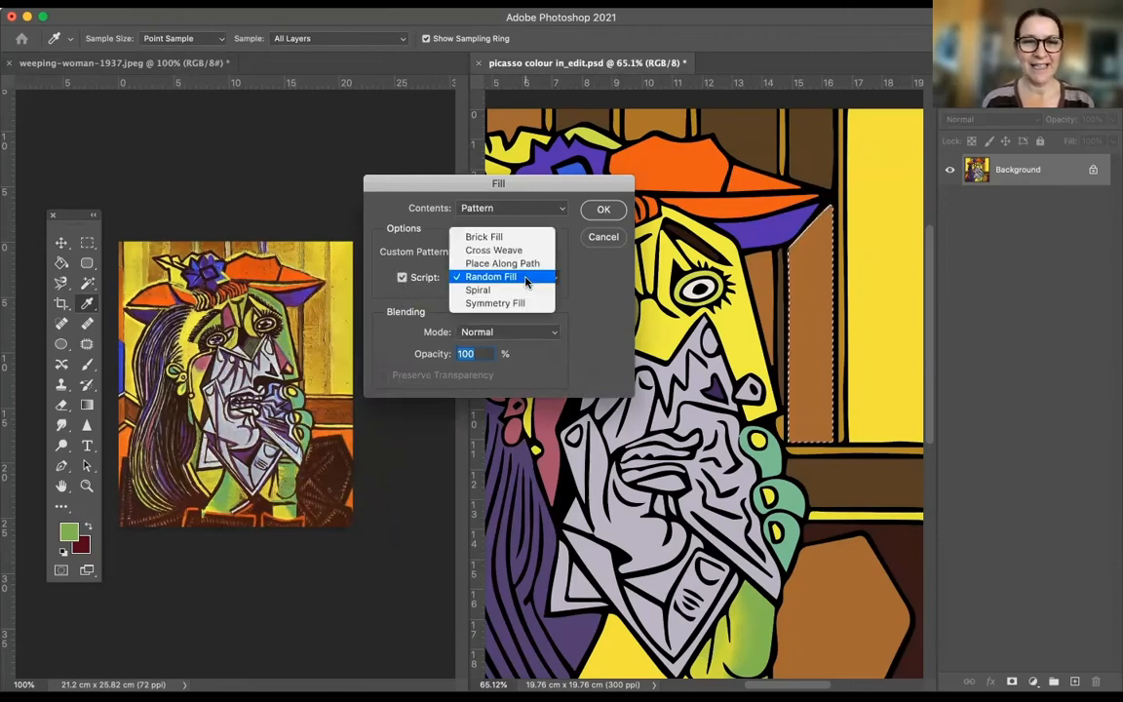
{"action": "left_click", "coordinate": [477, 239]}
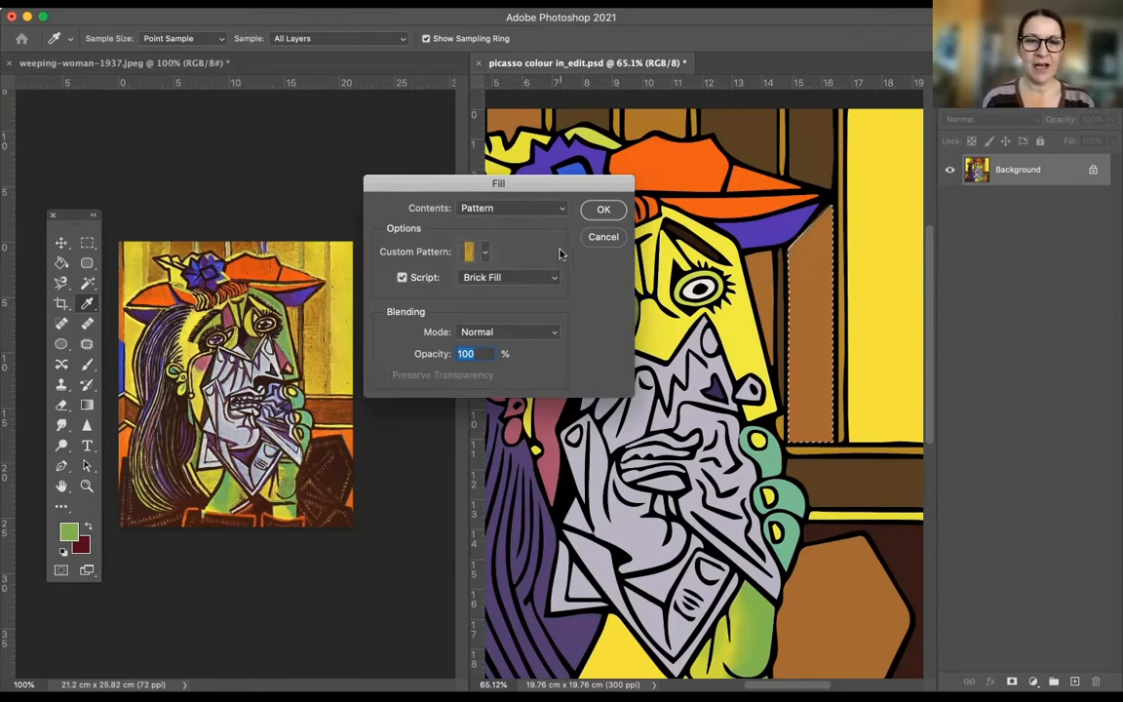
{"action": "left_click", "coordinate": [604, 211]}
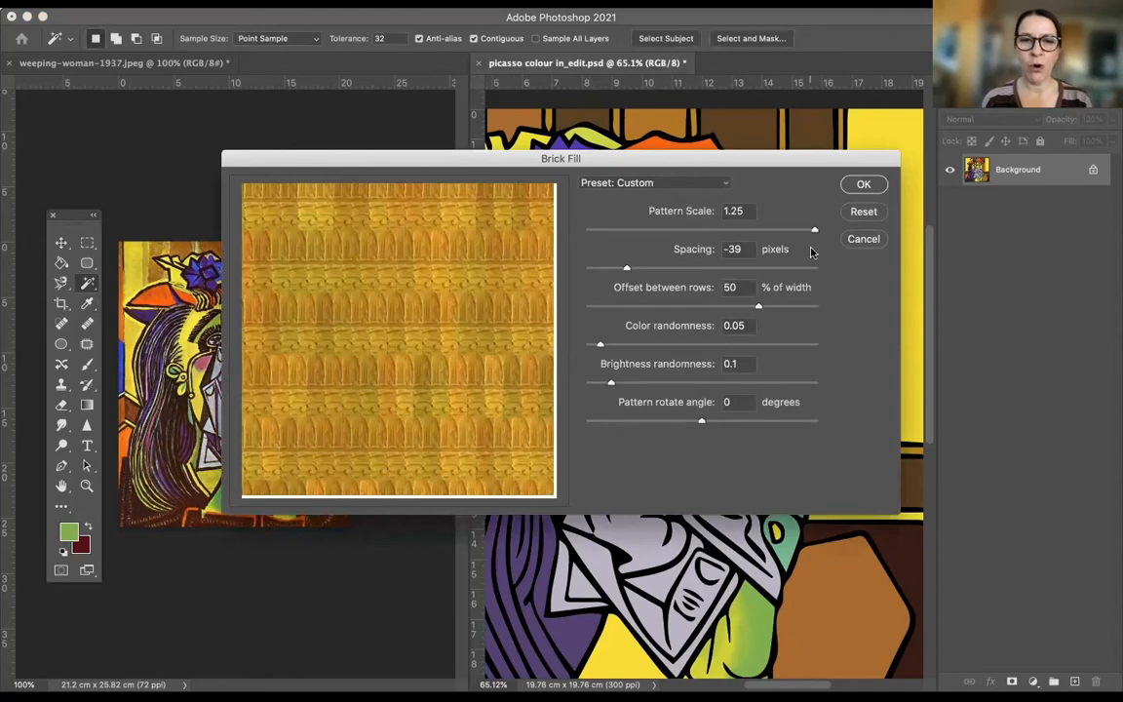
- Set the Brick Fill pattern scale to 1.25 and the spacing to -33 pixels, apply the fill to the panel and deselect it
{"action": "left_click_drag", "start_coordinate": [815, 232], "coordinate": [597, 230]}
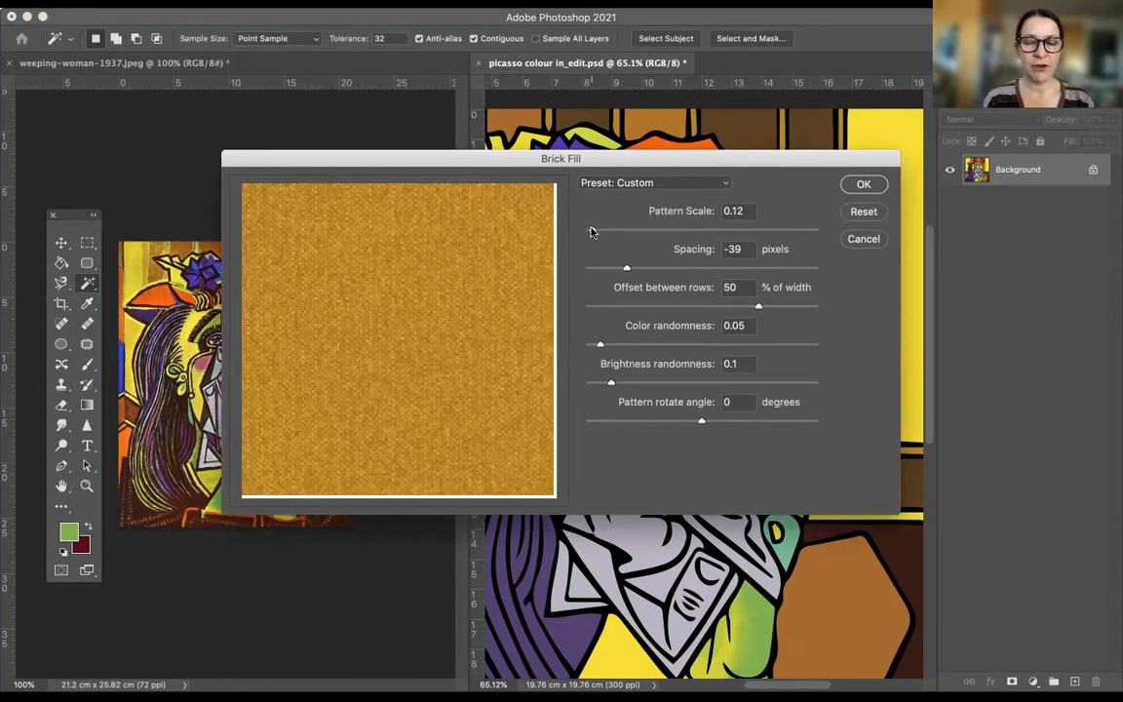
{"action": "left_click_drag", "start_coordinate": [595, 231], "coordinate": [815, 230]}
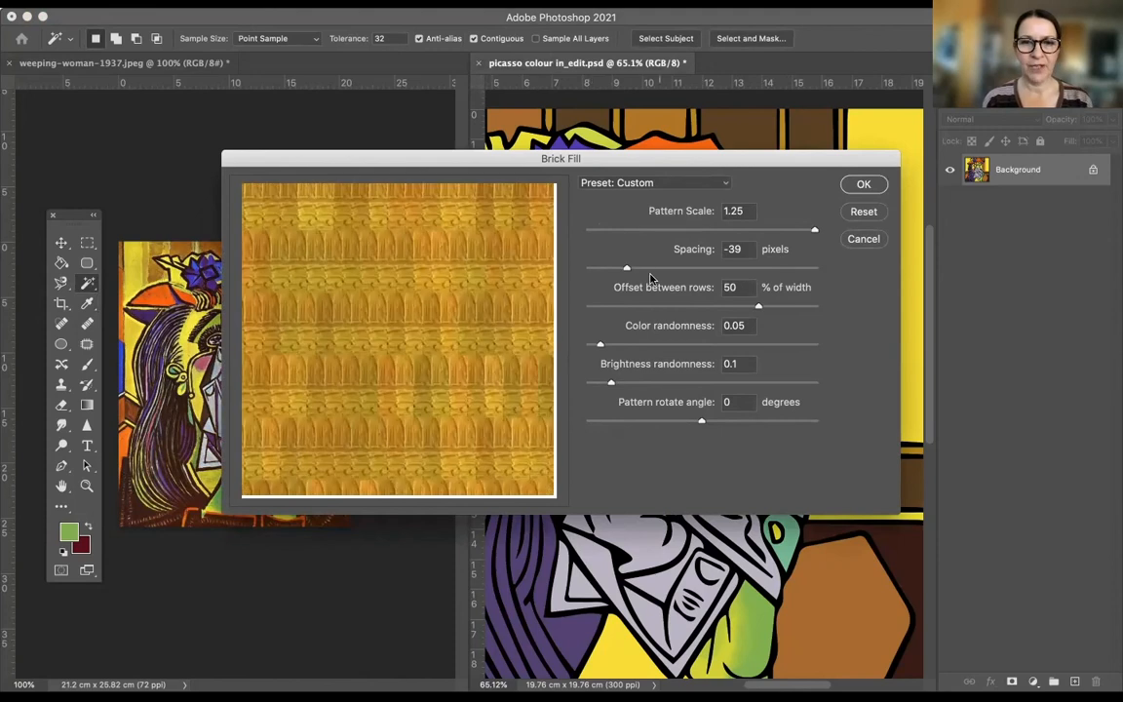
{"action": "left_click_drag", "start_coordinate": [626, 269], "coordinate": [587, 267]}
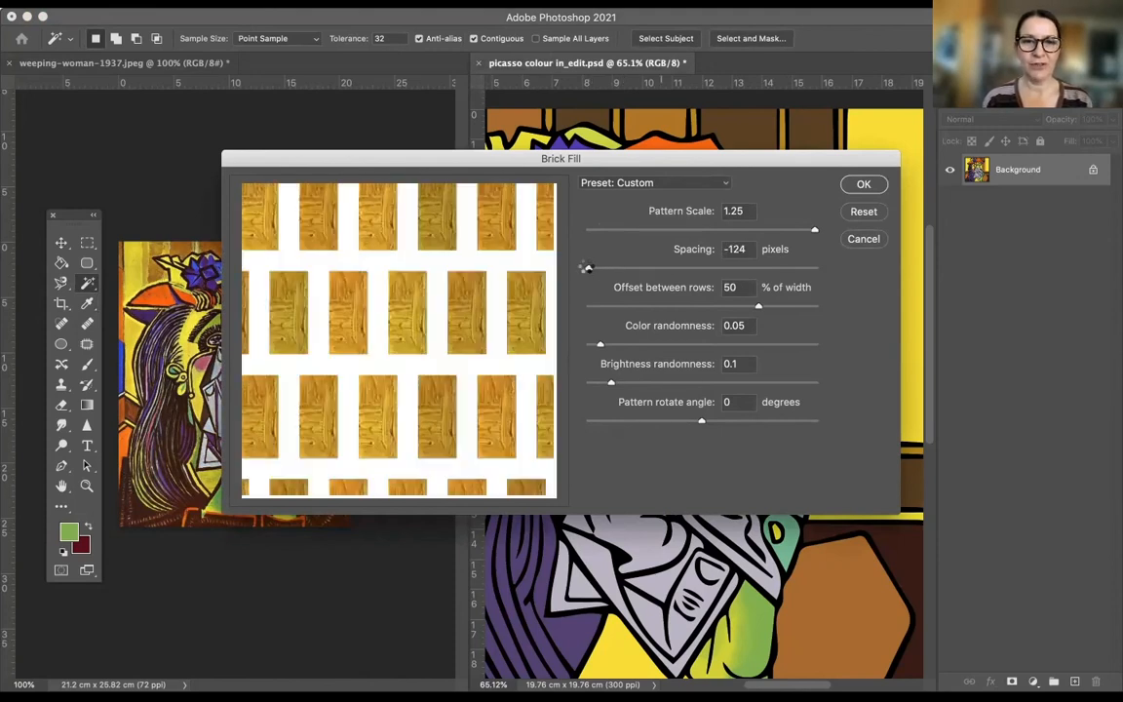
{"action": "left_click_drag", "start_coordinate": [588, 270], "coordinate": [689, 272]}
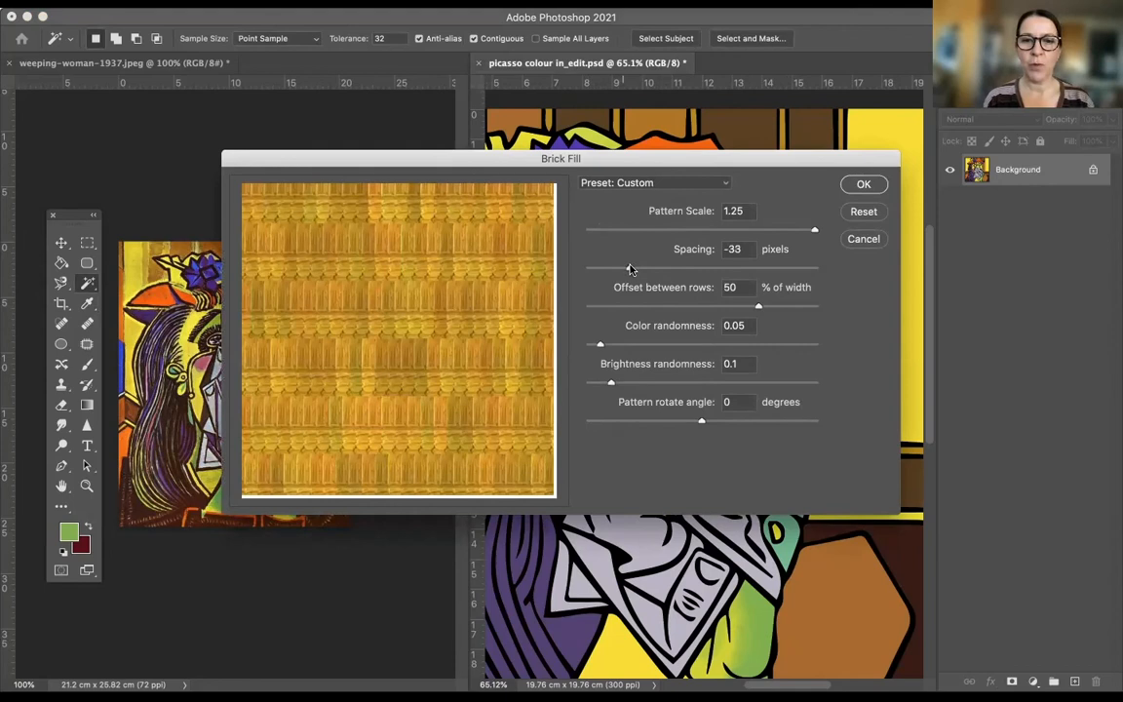
{"action": "left_click_drag", "start_coordinate": [622, 269], "coordinate": [629, 269]}
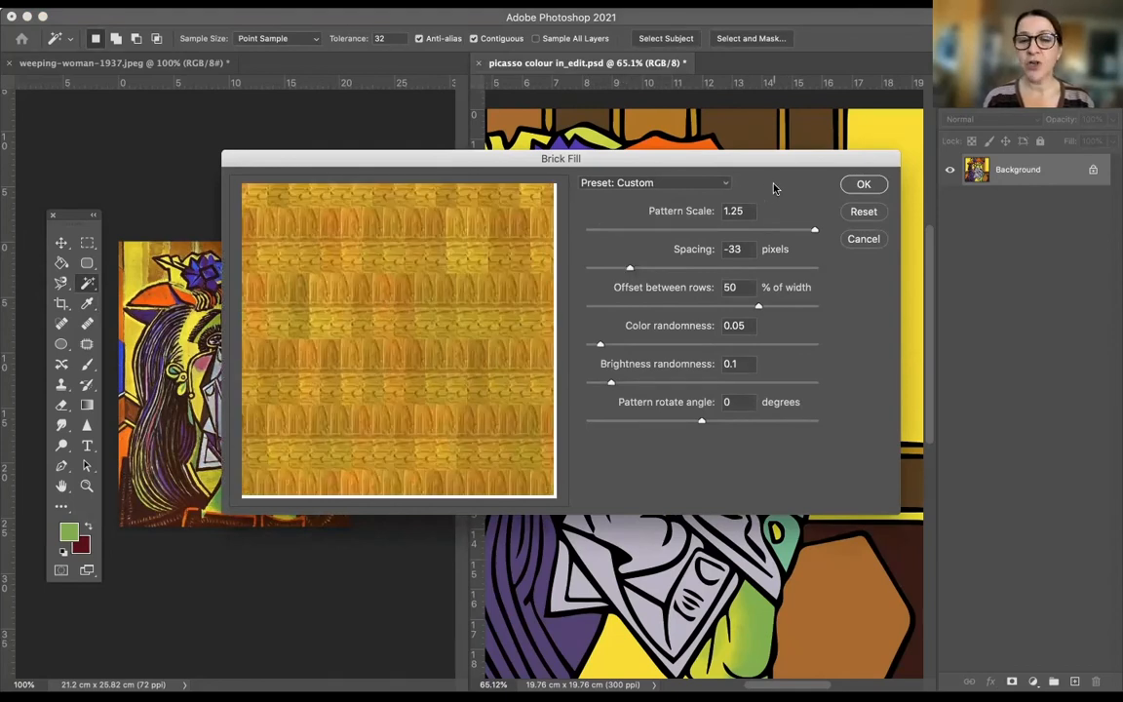
{"action": "left_click", "coordinate": [864, 186]}
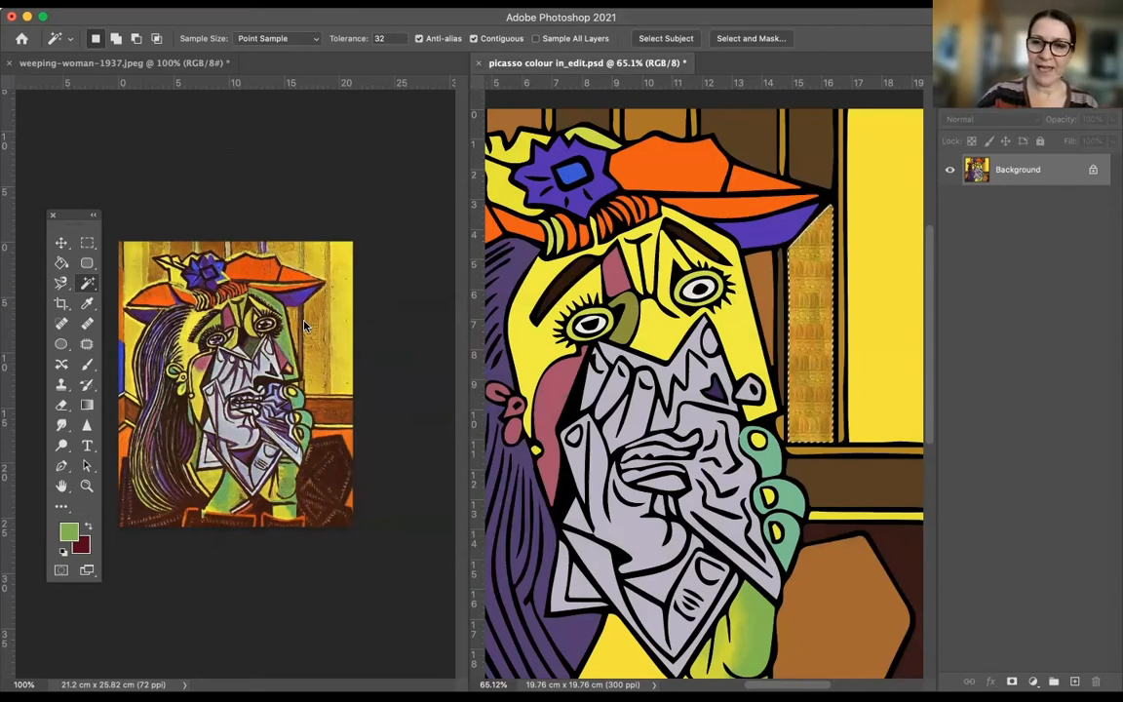
{"action": "key", "text": "super+d"}
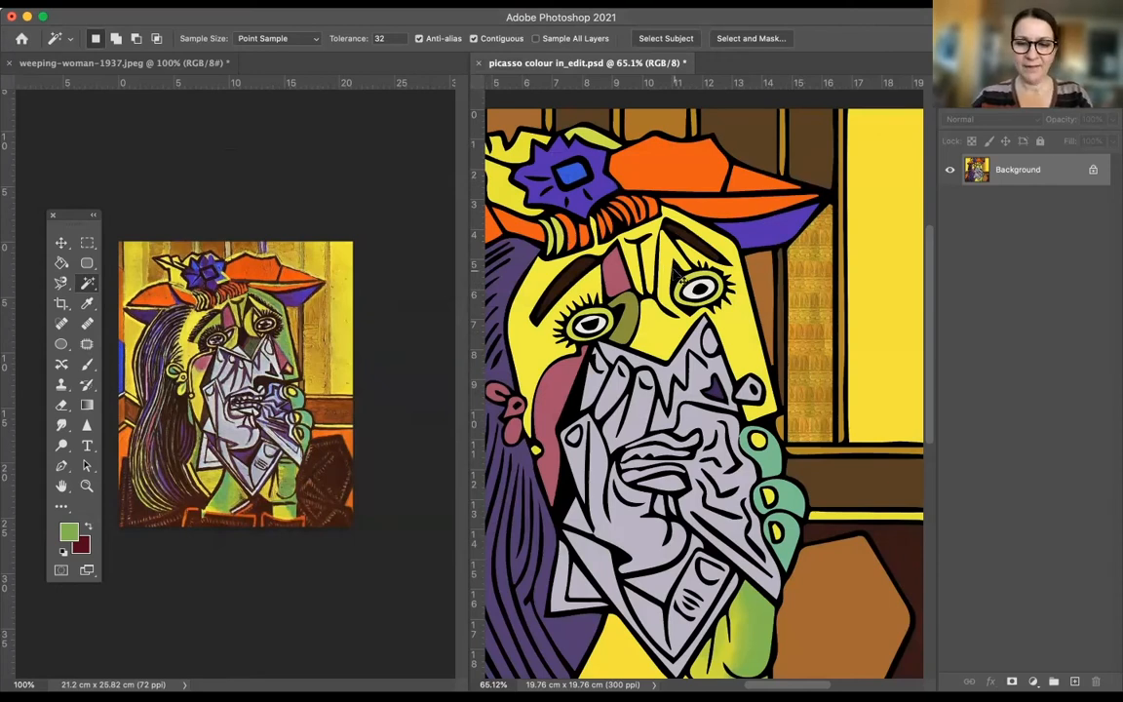
- Save the portrait on the computer as a new Photoshop file named "picasso colour in_edit-texture.psd"
{"action": "scroll", "coordinate": [679, 276], "scroll_direction": "left", "scroll_amount": 5}
{"action": "scroll", "coordinate": [678, 276], "scroll_direction": "down", "scroll_amount": 2}
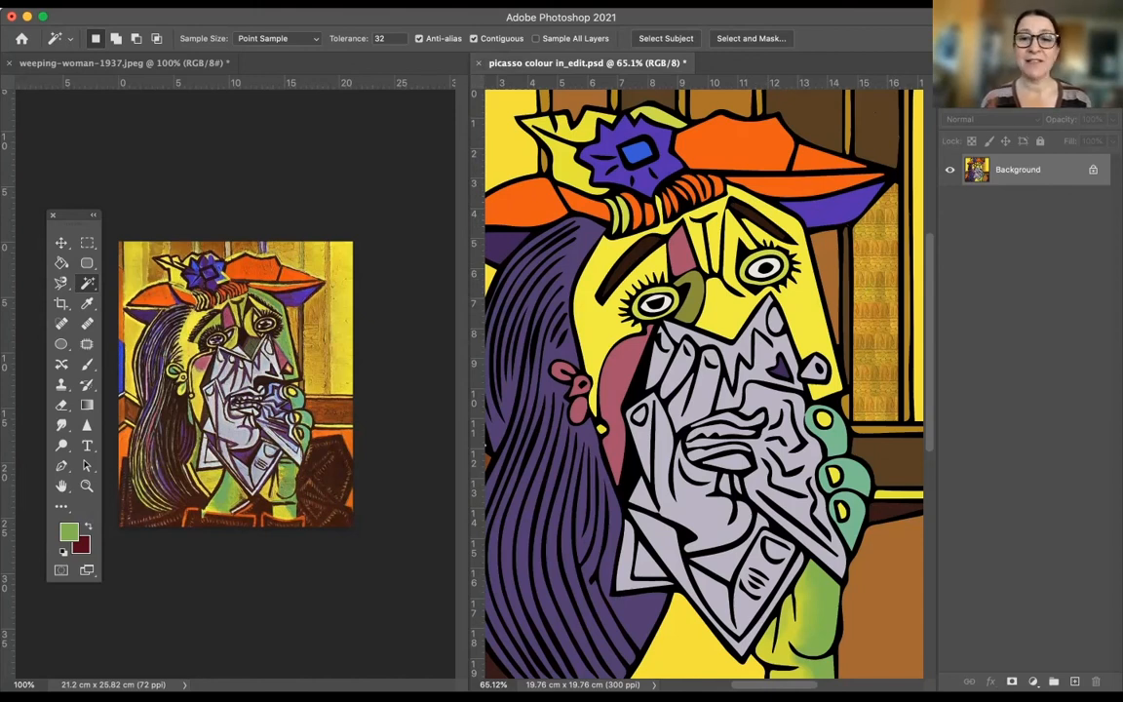
{"action": "left_click", "coordinate": [118, 3]}
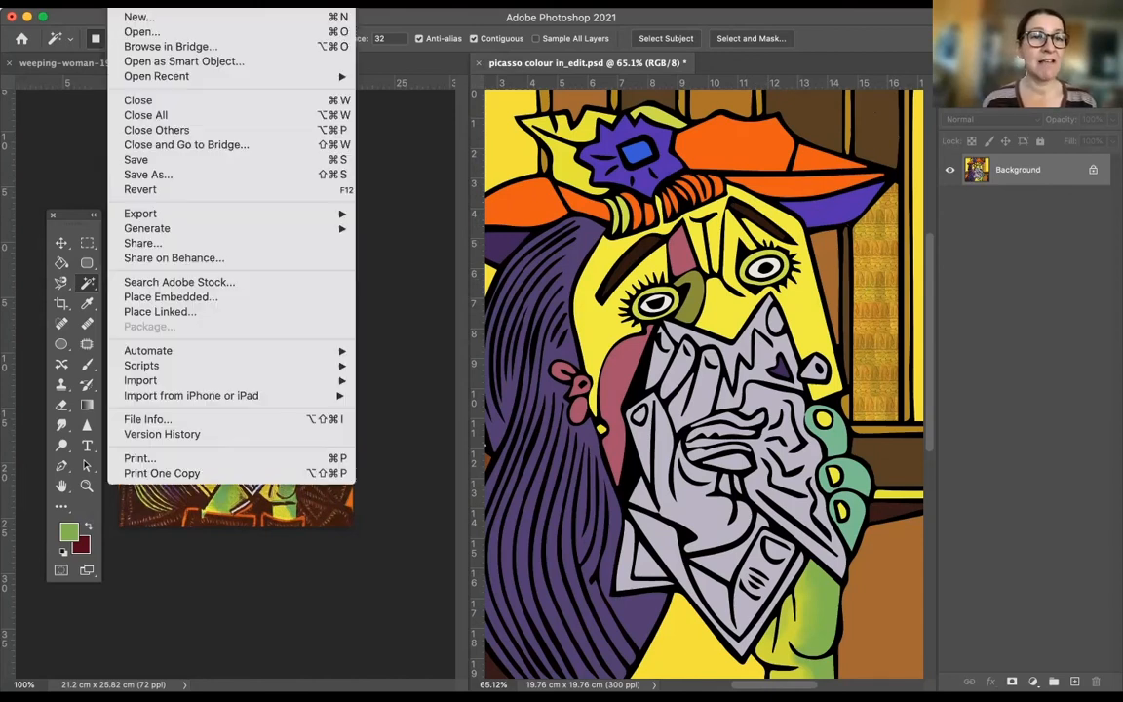
{"action": "left_click", "coordinate": [128, 180]}
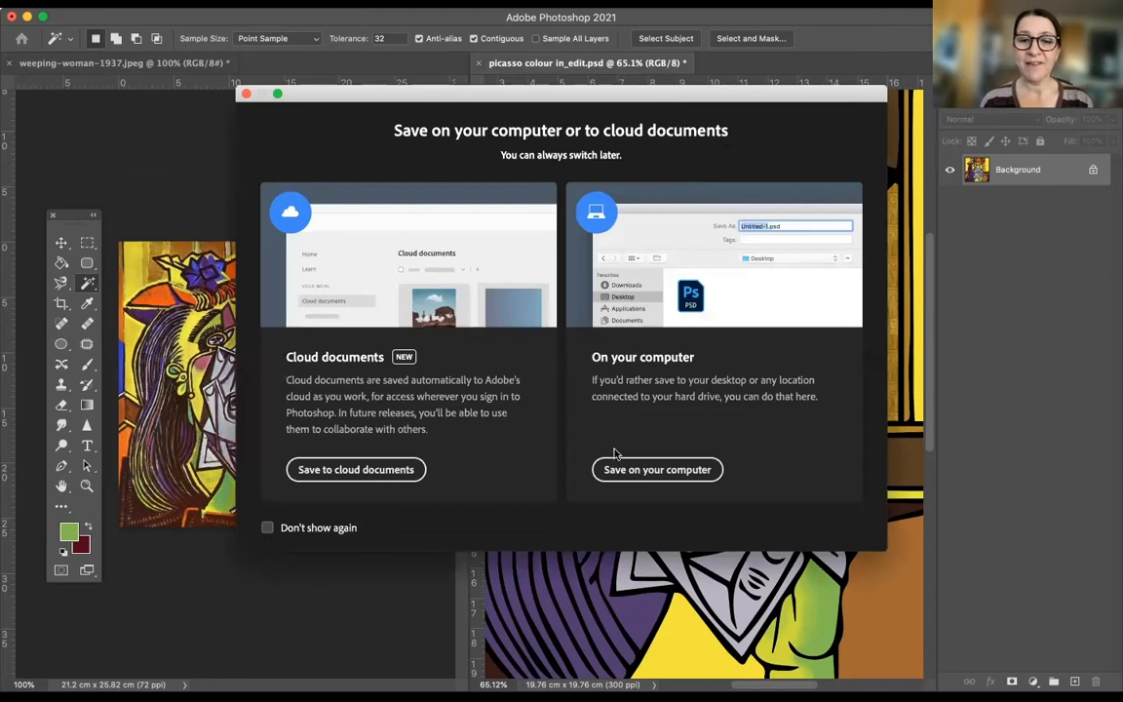
{"action": "left_click", "coordinate": [629, 469]}
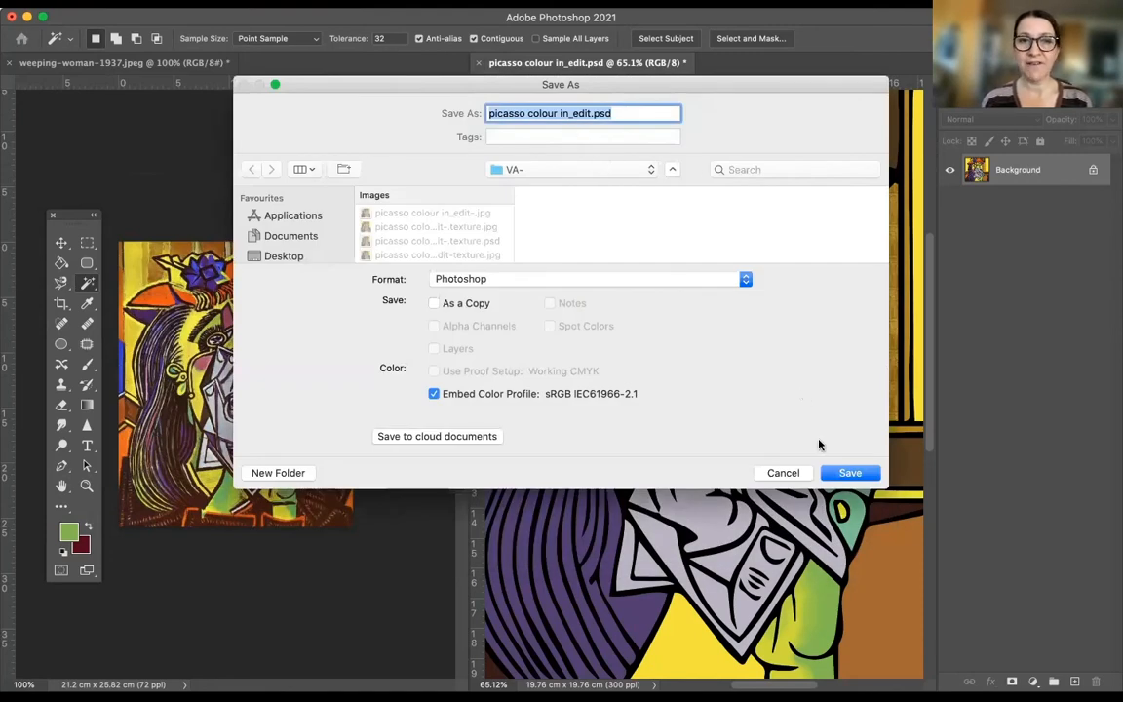
{"action": "left_click", "coordinate": [593, 113]}
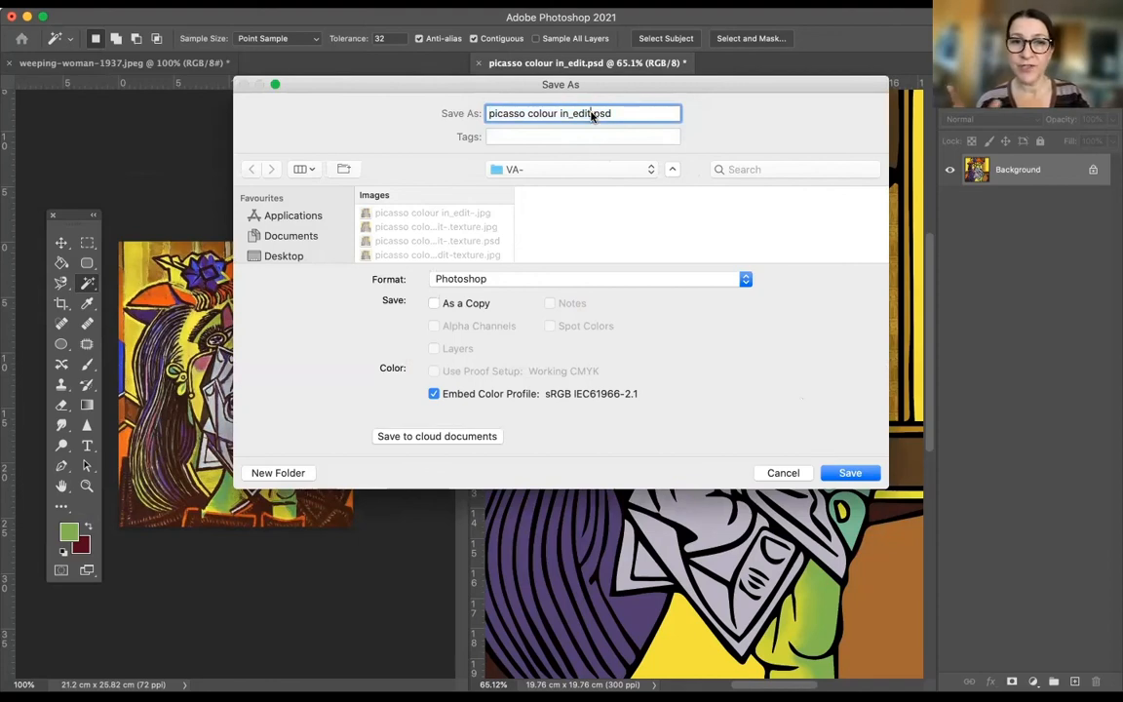
{"action": "type", "text": "-"}
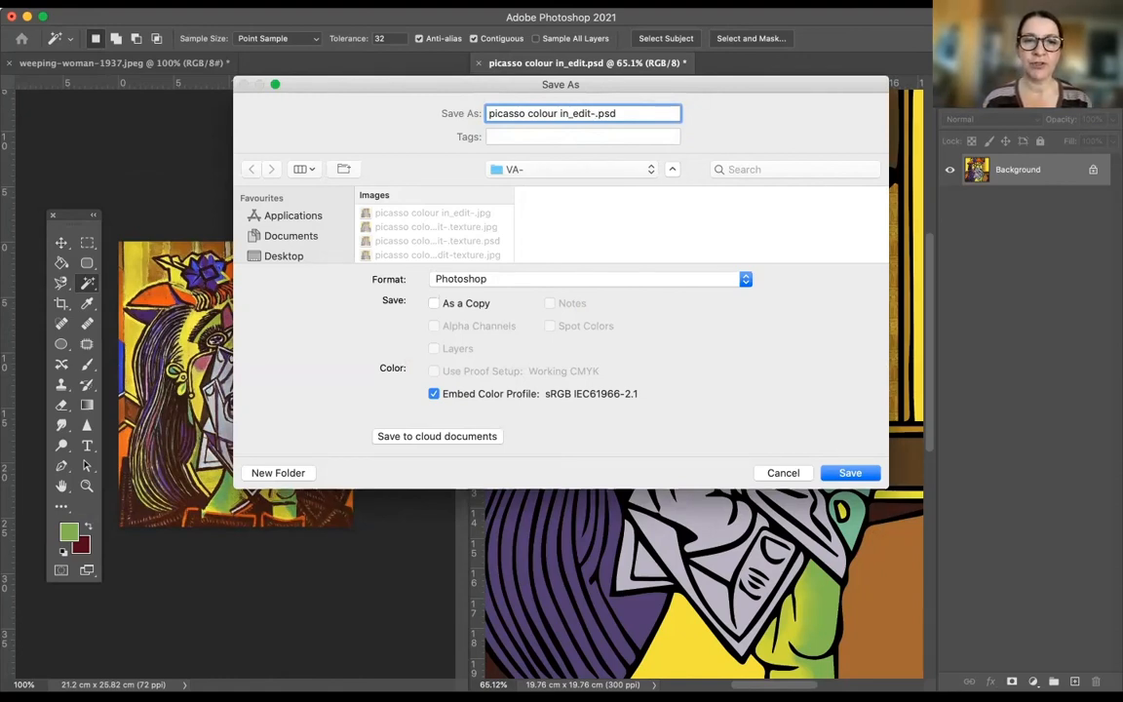
{"action": "type", "text": "textu"}
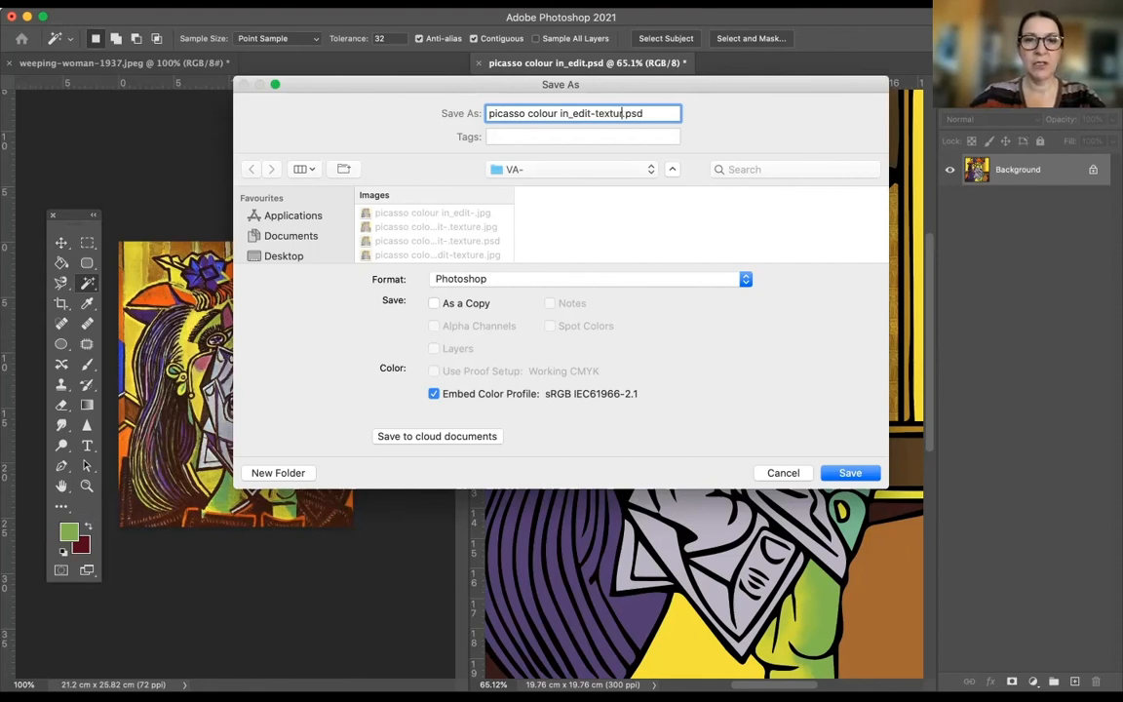
{"action": "type", "text": "re"}
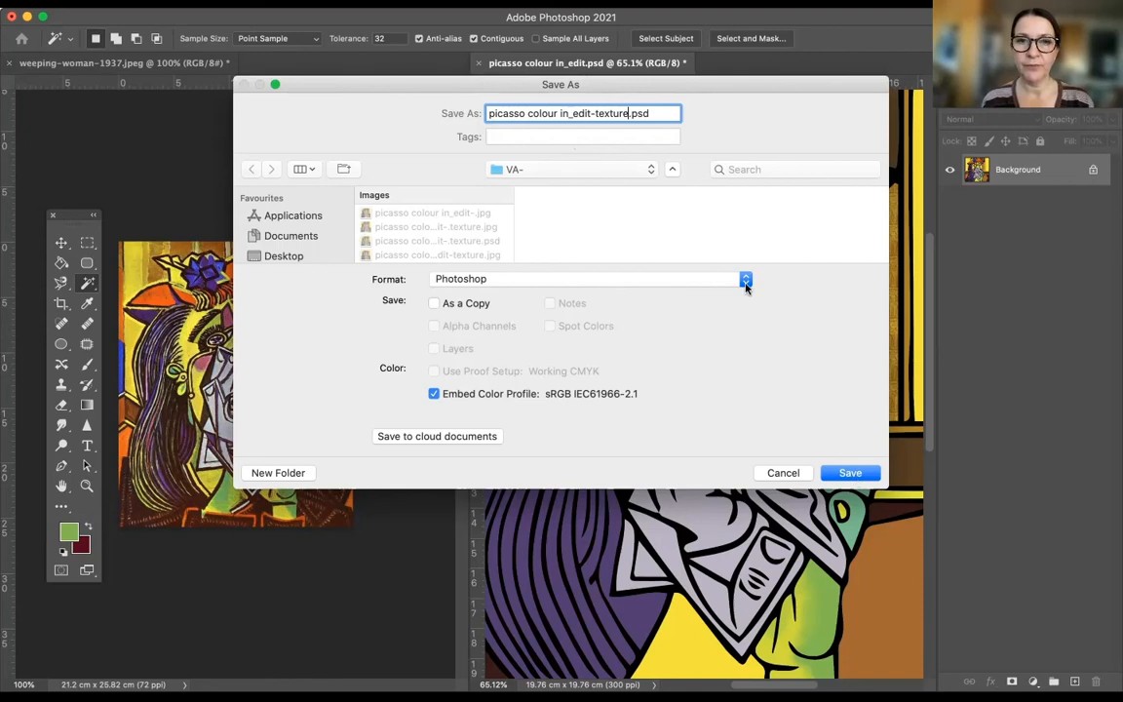
{"action": "left_click", "coordinate": [847, 475]}
{"action": "left_click", "coordinate": [662, 183]}
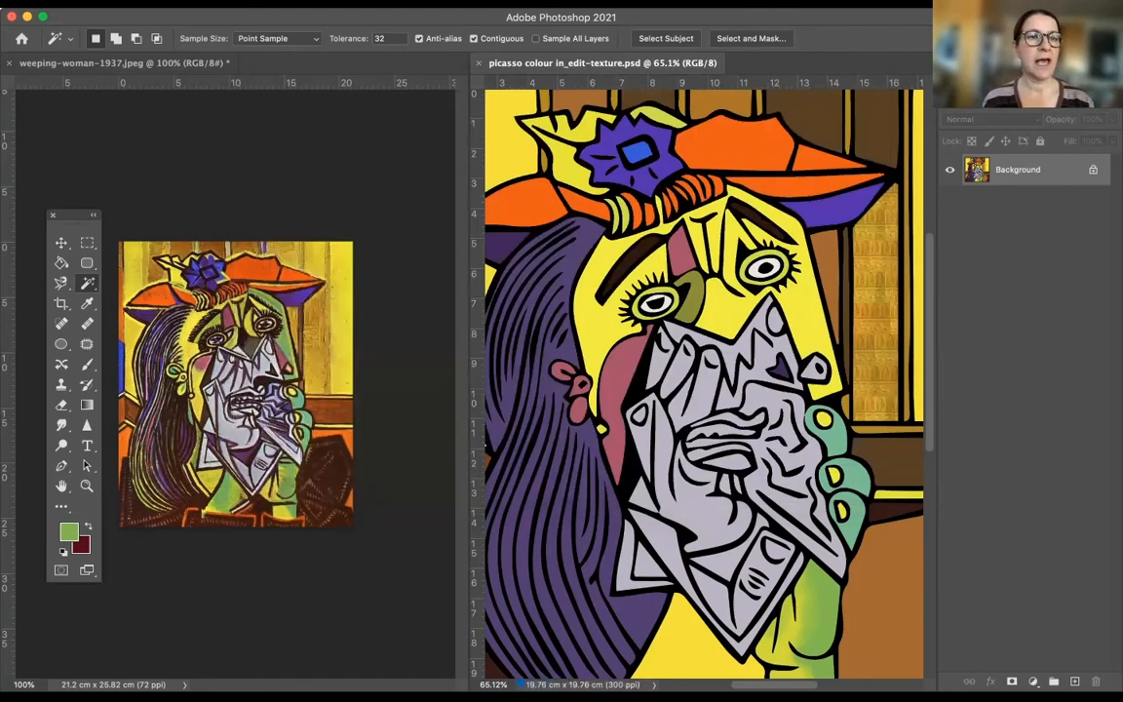
- Save a JPEG version of the portrait on the computer as "picasso colour in_edit-texture.jpg", with Maximum quality 12 and Progressive format with 3 scans
{"action": "left_click", "coordinate": [119, 2]}
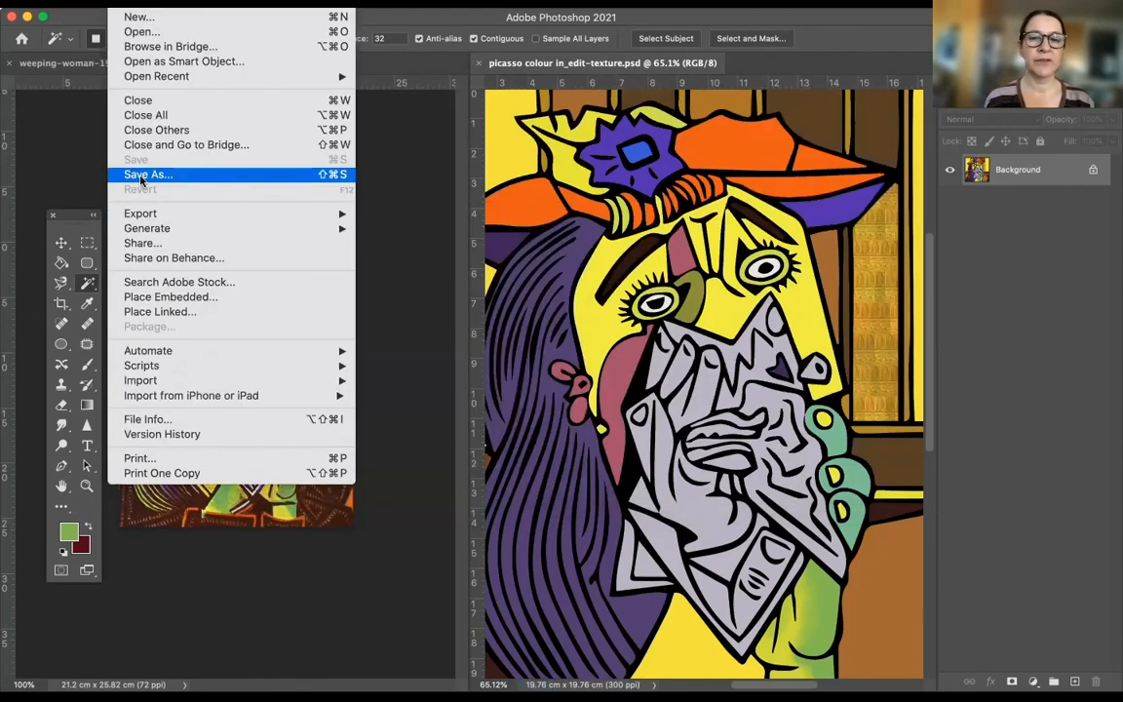
{"action": "left_click", "coordinate": [142, 176]}
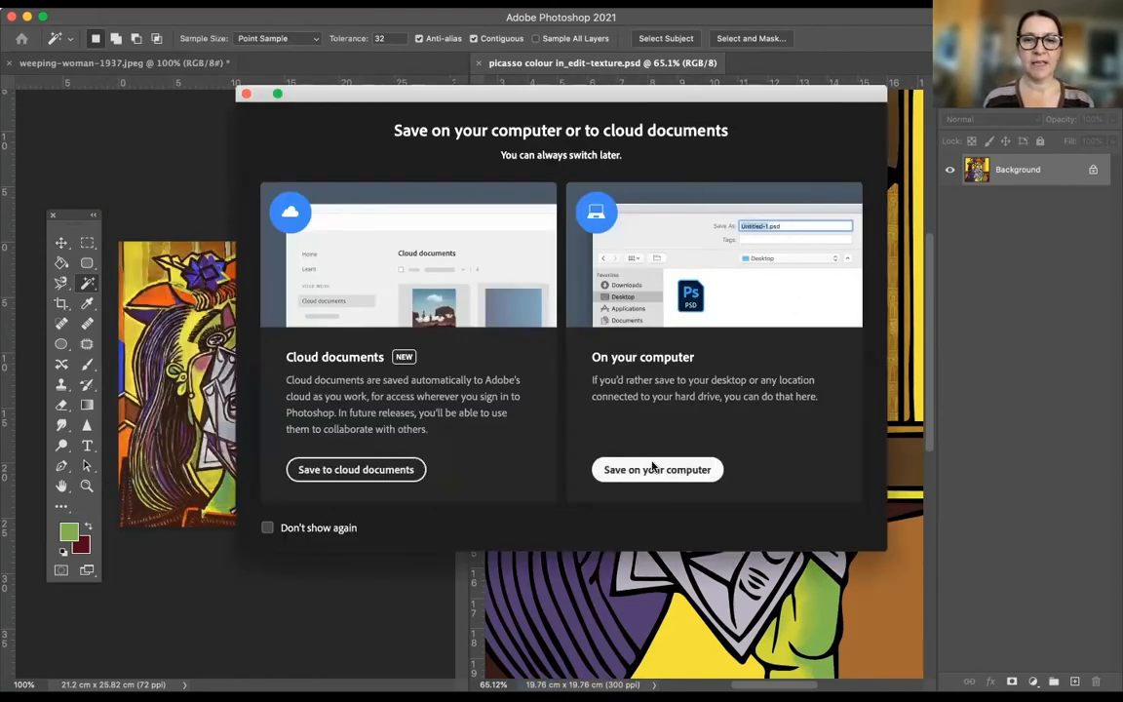
{"action": "left_click", "coordinate": [657, 469]}
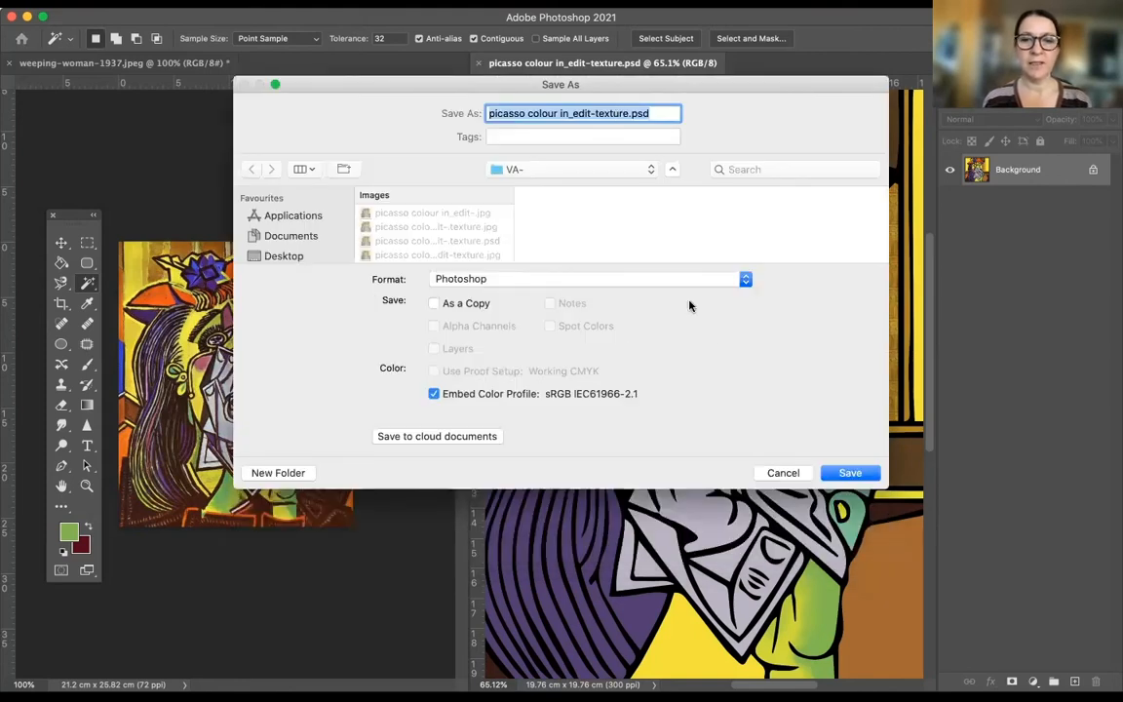
{"action": "left_click", "coordinate": [559, 281]}
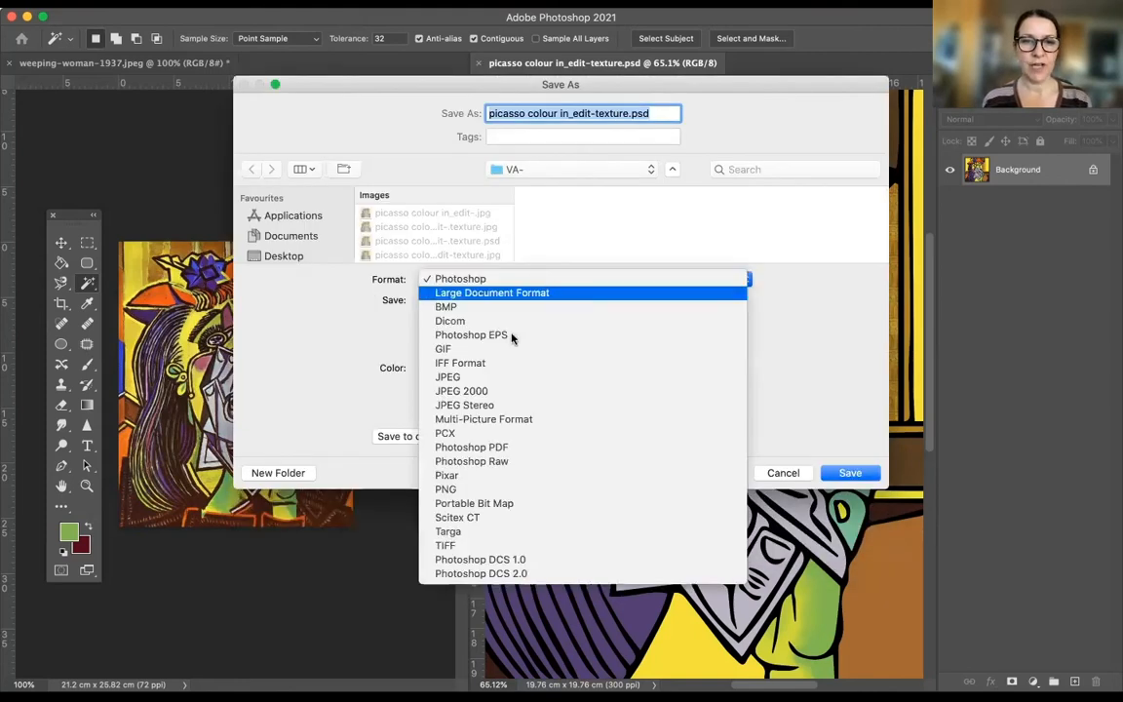
{"action": "left_click", "coordinate": [457, 377]}
{"action": "key", "text": "Return"}
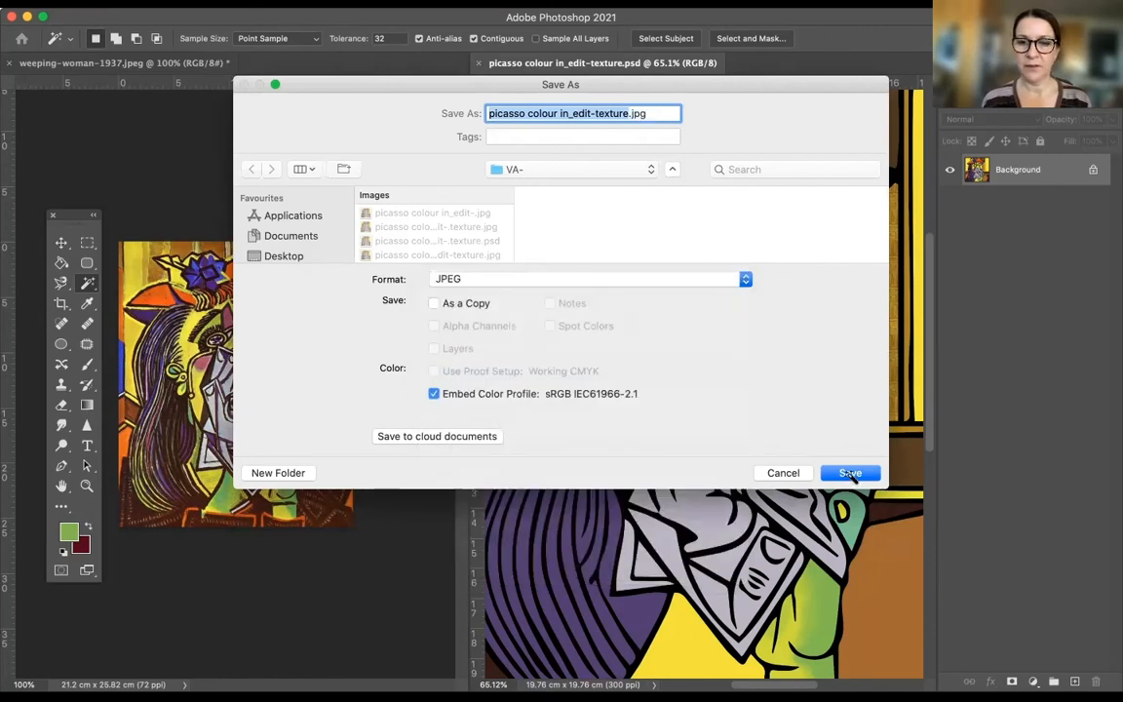
{"action": "left_click", "coordinate": [673, 149]}
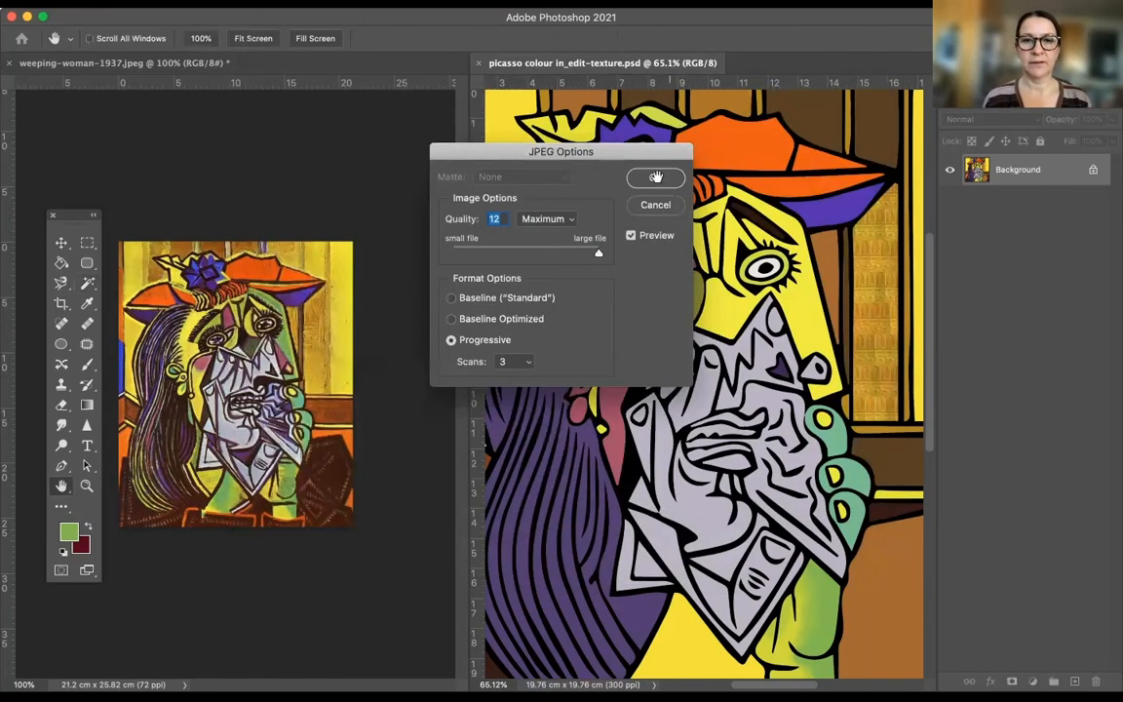
{"action": "left_click", "coordinate": [655, 178]}
{"action": "key", "text": "w"}
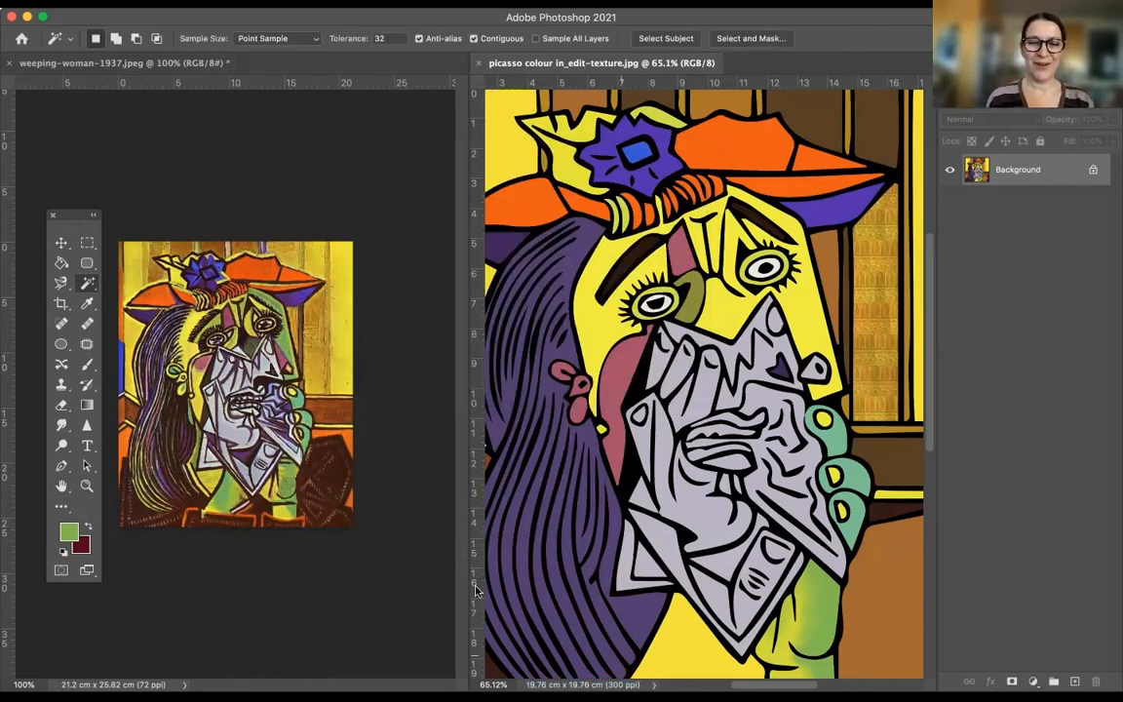